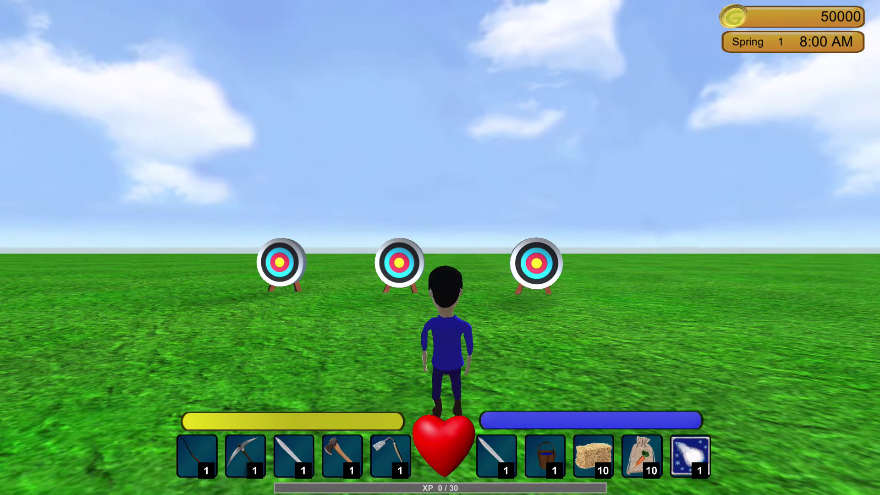
# Walk the character around the grass field in the game and bring it back to face the three archery targets.
pyautogui.press('d')
pyautogui.press('w')
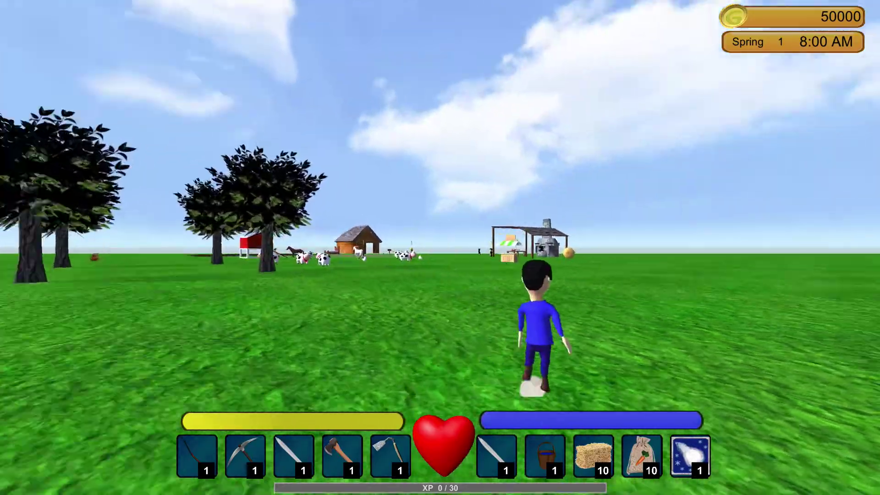
pyautogui.press('d')
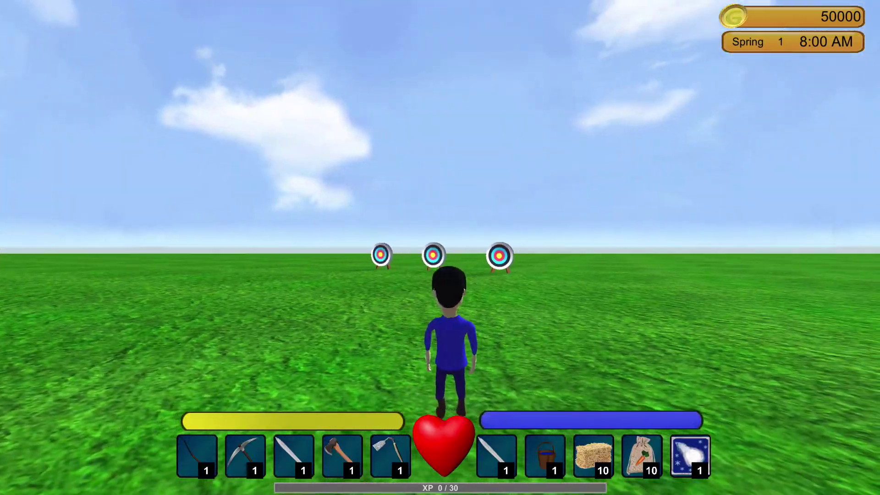
pyautogui.press('w')
pyautogui.press('a')
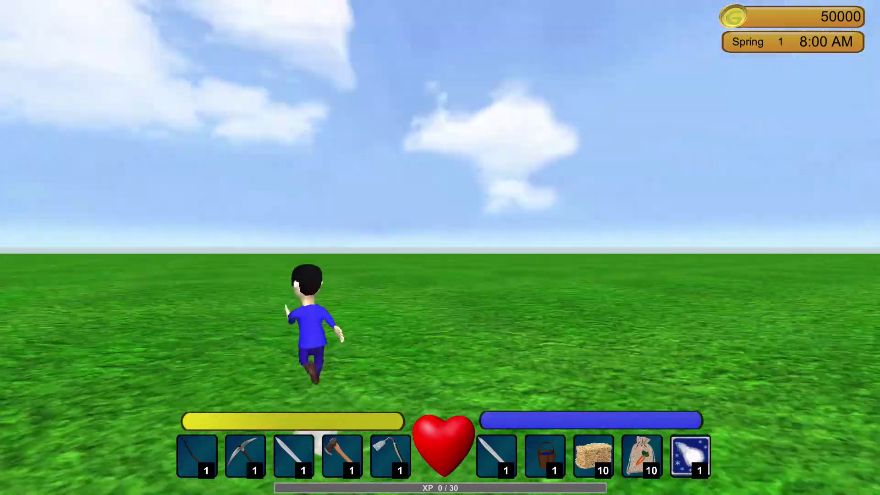
pyautogui.press('d')
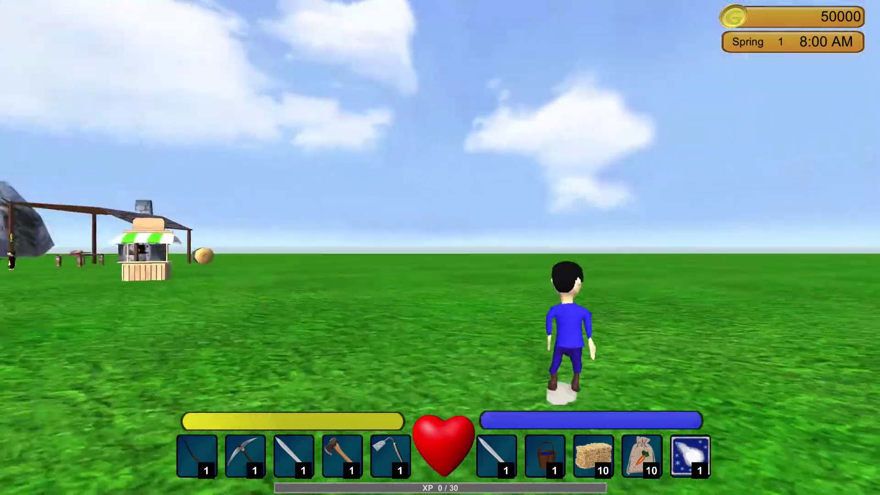
pyautogui.press('a')
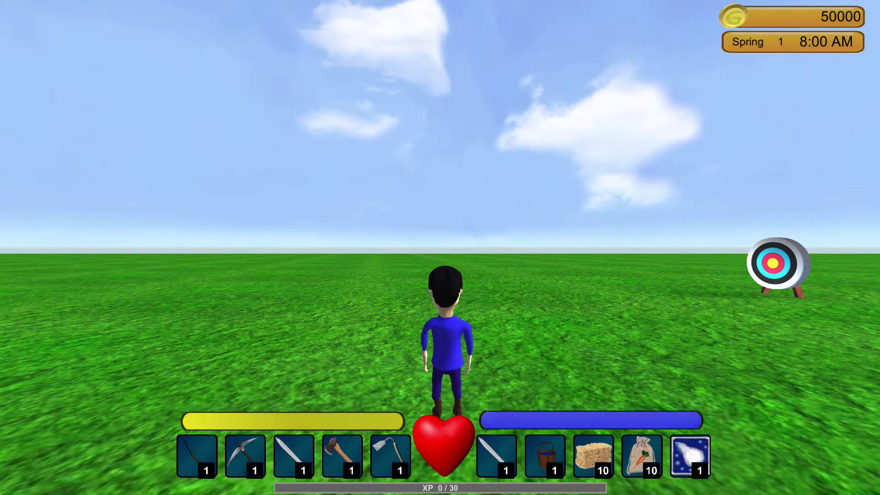
pyautogui.press('d')
pyautogui.press('a')
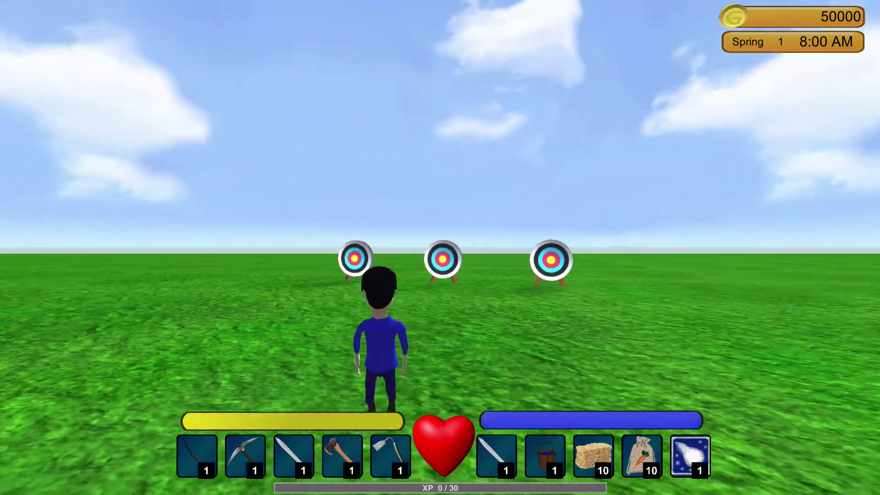
pyautogui.press('a')
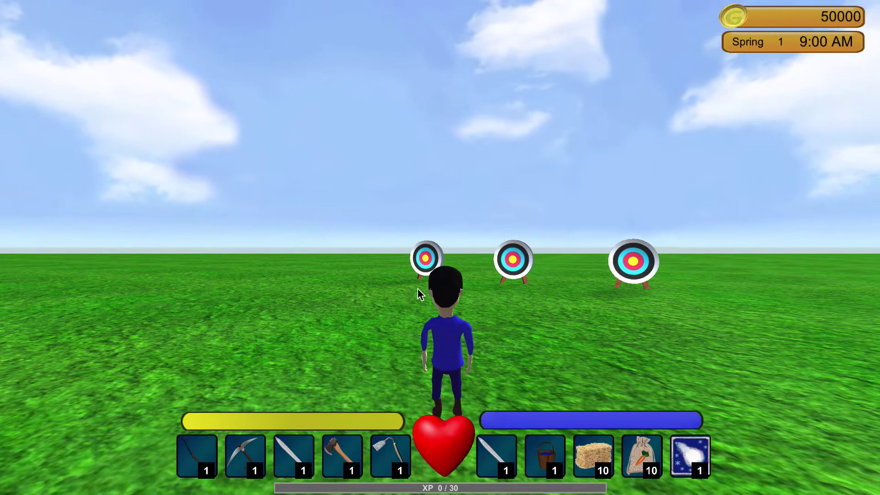
pyautogui.press('d')
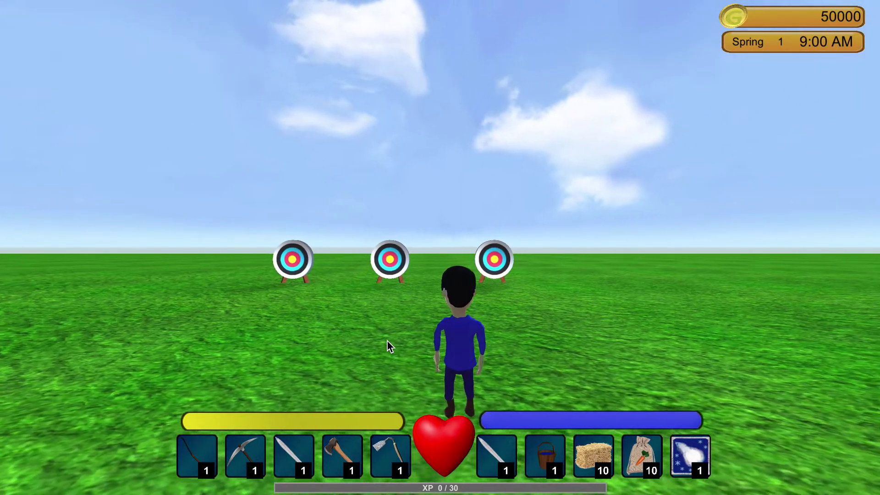
pyautogui.press('a')
# Switch to the game design document and find the Ranged Combat System section by searching for "ranged com".
pyautogui.click(257, 489)
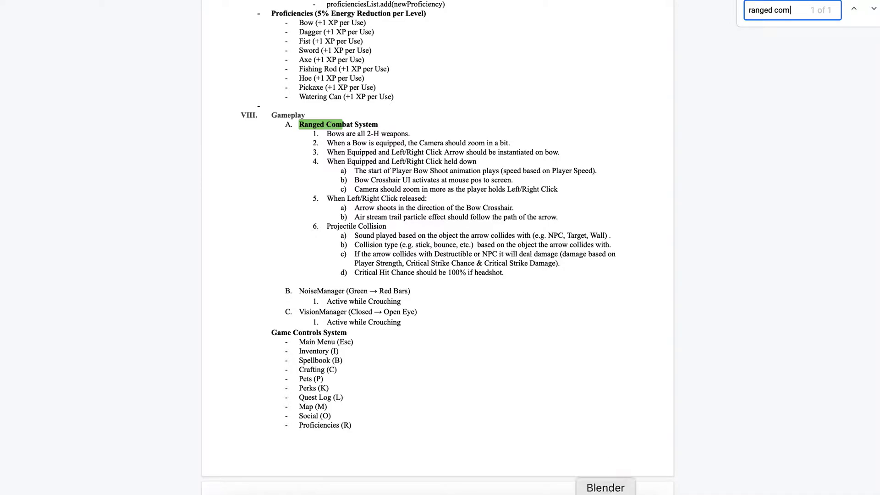
# Switch to Blender, change the character rig to Object Mode and select the bow mesh.
pyautogui.click(606, 492)
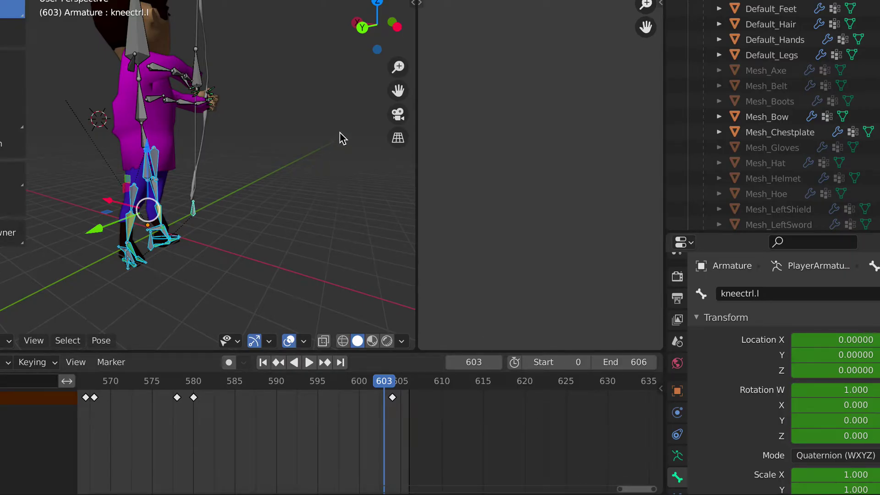
pyautogui.moveTo(340, 133); pyautogui.dragTo(289, 166, button='middle')
pyautogui.scroll(2, 246, 138)
pyautogui.scroll(-3, 246, 138)
pyautogui.scroll(-2, 246, 137)
pyautogui.hotkey('ctrl', 'Tab')
pyautogui.click(248, 161)
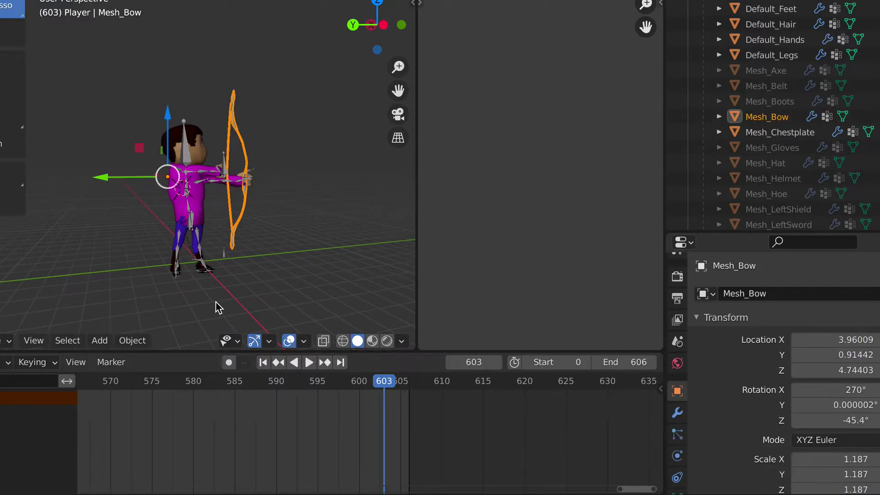
# Set the timeline's start frame to 580 and play the bow animation from that frame.
pyautogui.click(86, 382)
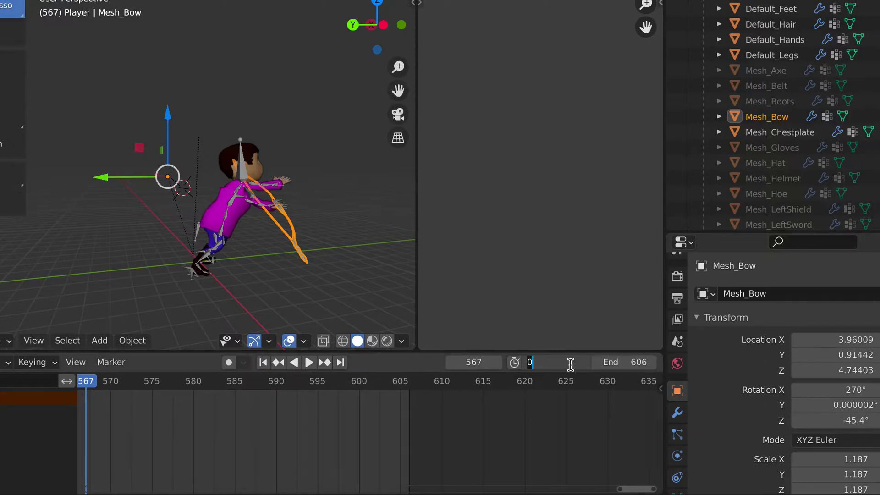
pyautogui.press('BackSpace')
pyautogui.write('580')
pyautogui.press('Return')
pyautogui.click(193, 382)
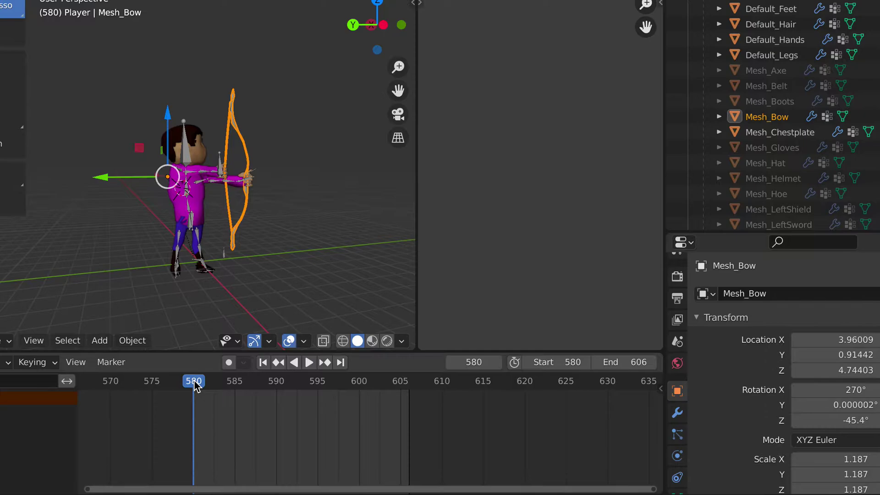
pyautogui.press('space')
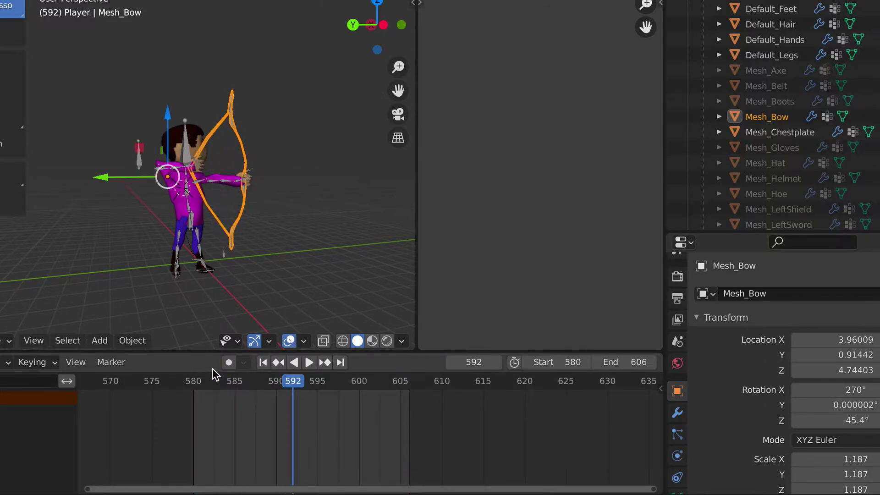
# Clear the object selection and make the player's Armature active in Pose Mode.
pyautogui.press('a')
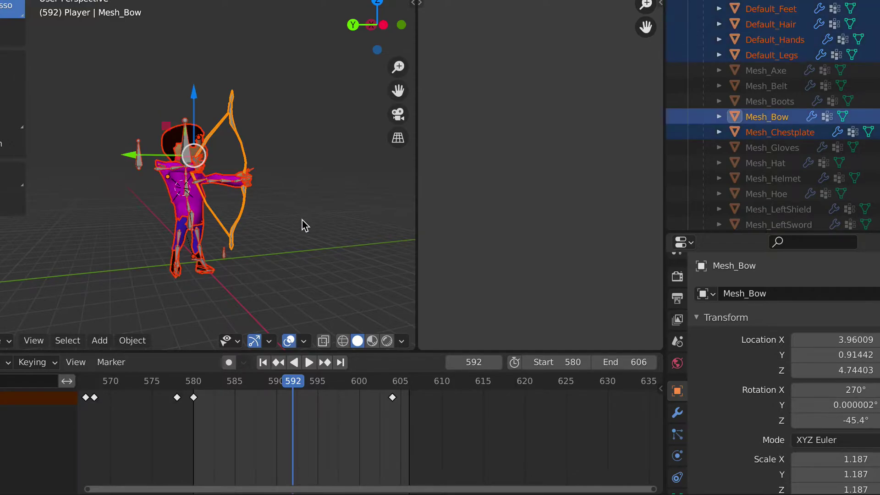
pyautogui.click(7, 341)
pyautogui.scroll(6, 761, 71)
pyautogui.click(761, 71)
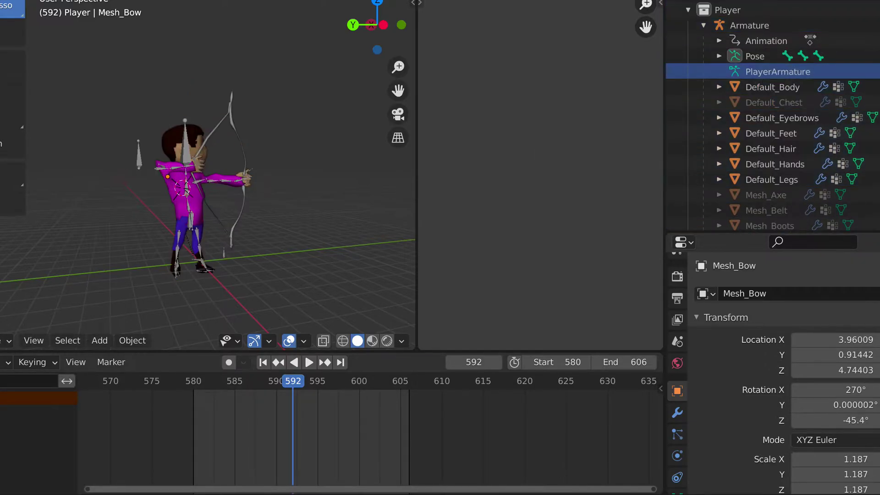
pyautogui.click(5, 341)
pyautogui.click(5, 341)
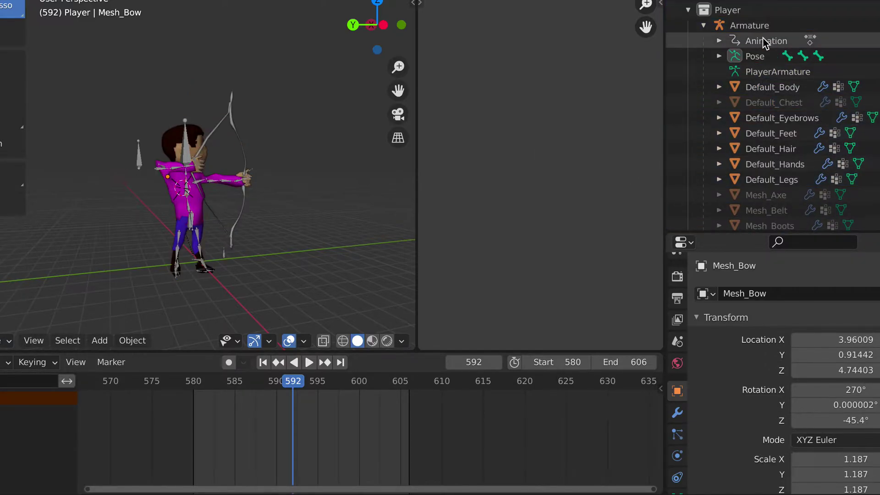
pyautogui.click(749, 26)
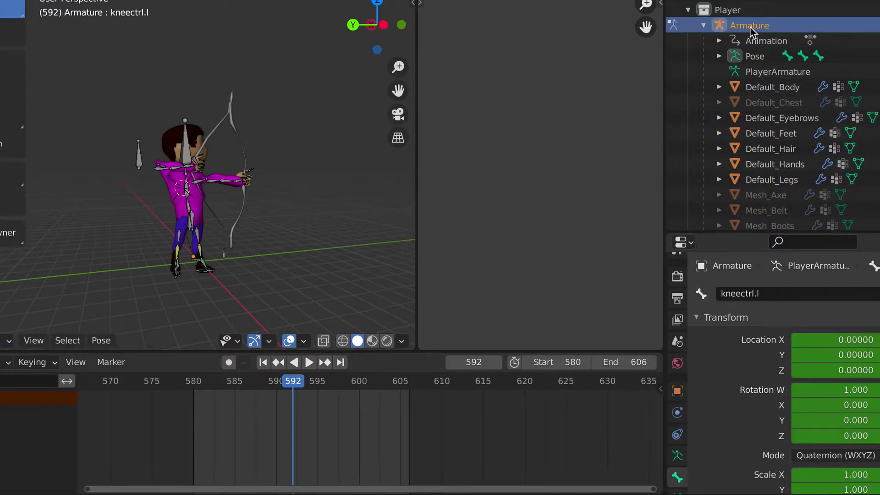
# Select the Bone.BowString bone behind the character and try pulling it farther back to stretch the bowstring.
pyautogui.click(202, 185)
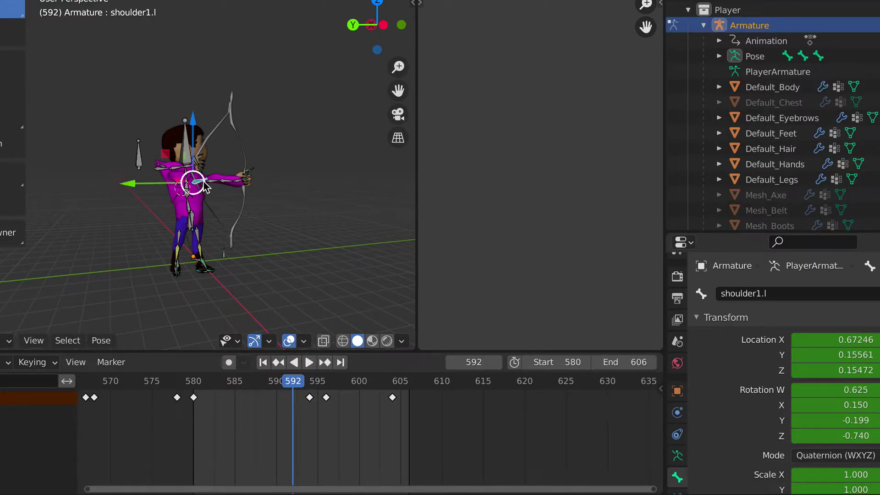
pyautogui.moveTo(325, 186); pyautogui.dragTo(280, 201, button='middle')
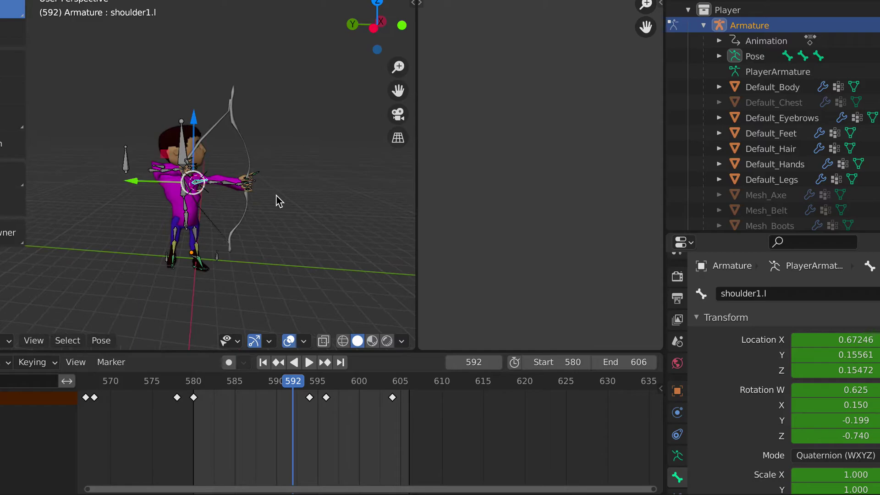
pyautogui.click(126, 169)
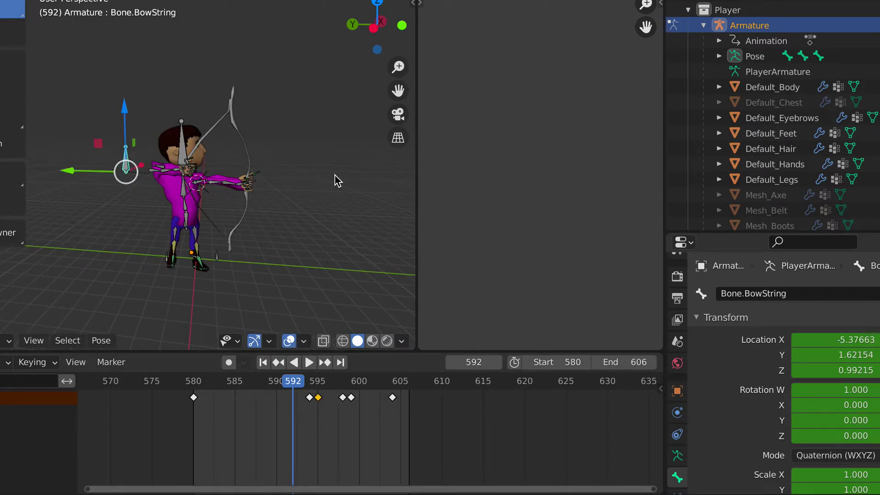
pyautogui.press('g')
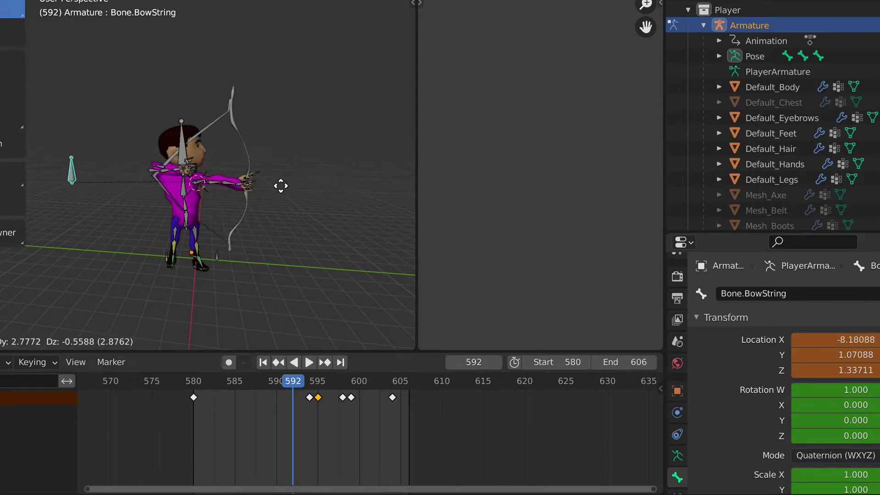
pyautogui.click(343, 177)
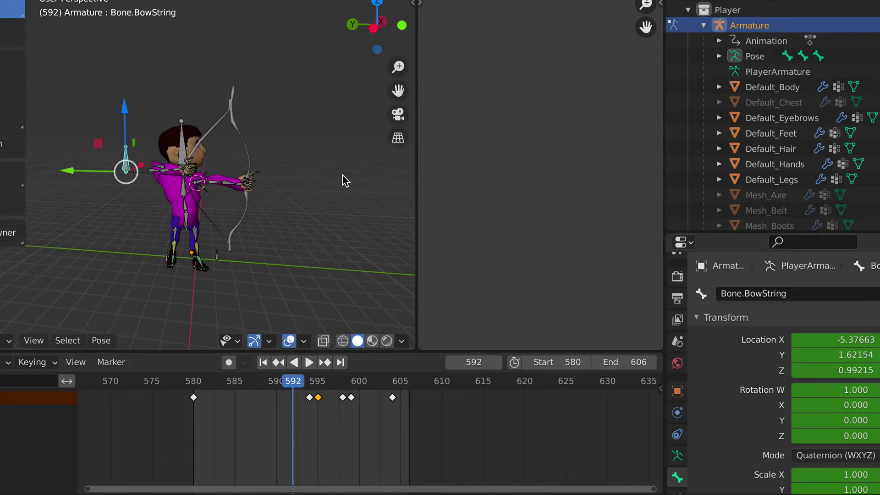
# Play the bow animation from frame 580 and scrub through the draw and release from frame 594 onward.
pyautogui.click(193, 382)
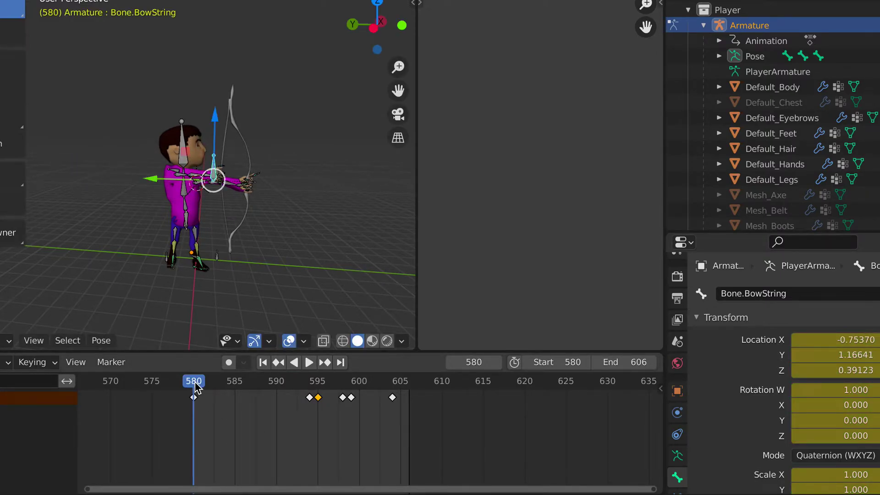
pyautogui.press('space')
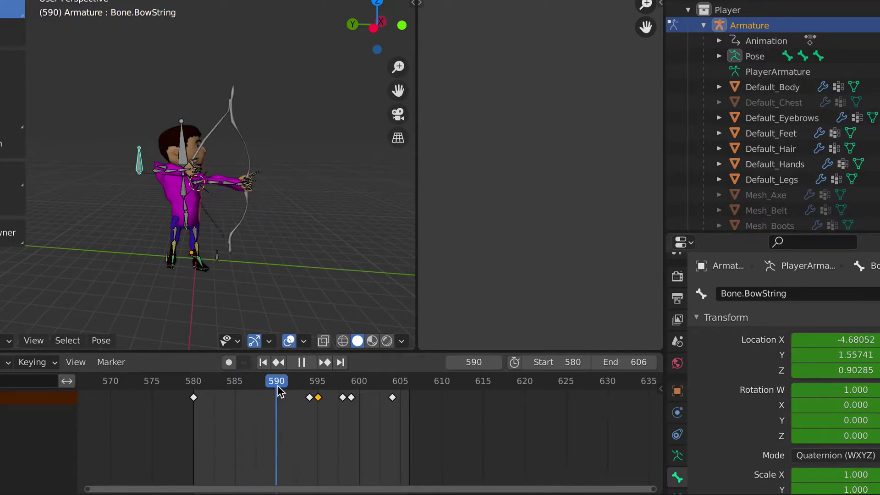
pyautogui.click(308, 384)
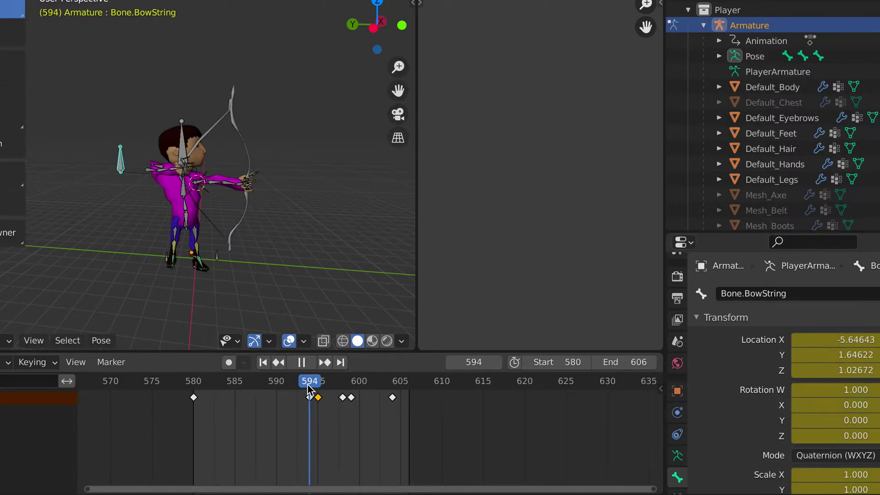
pyautogui.moveTo(308, 389); pyautogui.dragTo(392, 390)
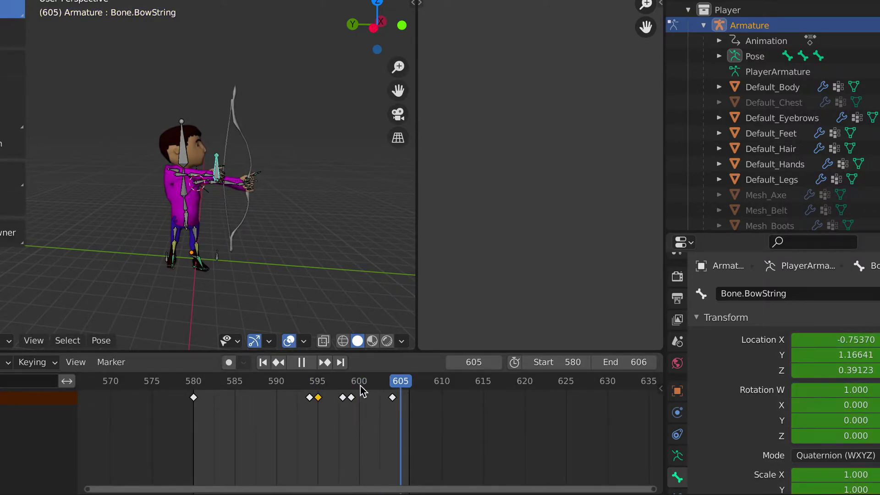
# Replay the bow animation from frame 580 and examine the bowstring's motion from other sides of the character.
pyautogui.click(193, 384)
pyautogui.press('space')
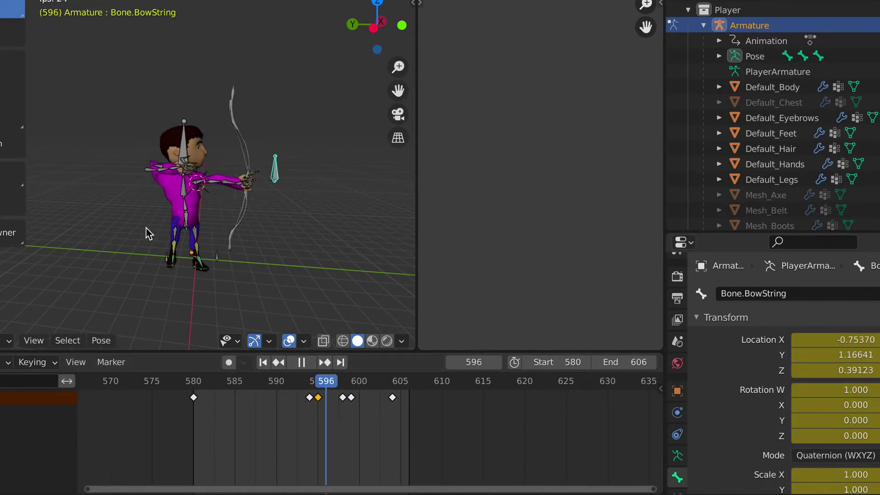
pyautogui.moveTo(145, 232); pyautogui.dragTo(9, 239, button='middle')
pyautogui.moveTo(257, 230); pyautogui.dragTo(16, 252, button='middle')
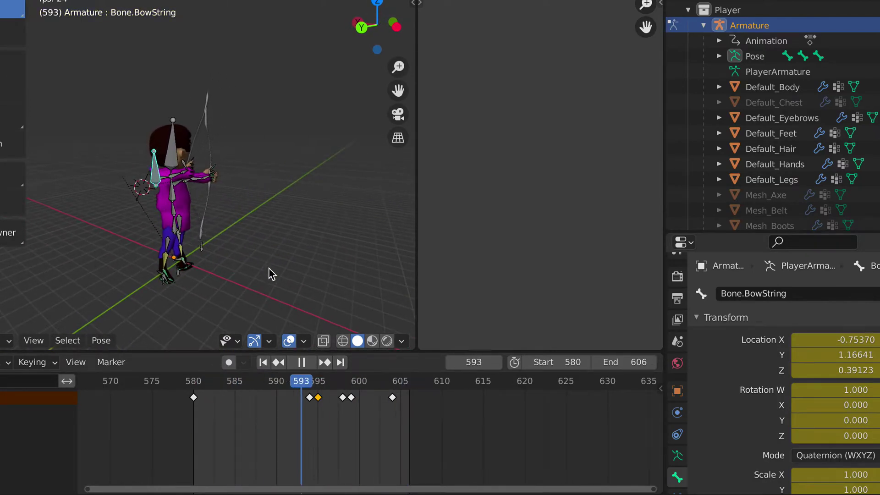
# Stop the animation playback and set the timeline's start frame to 0.
pyautogui.click(304, 363)
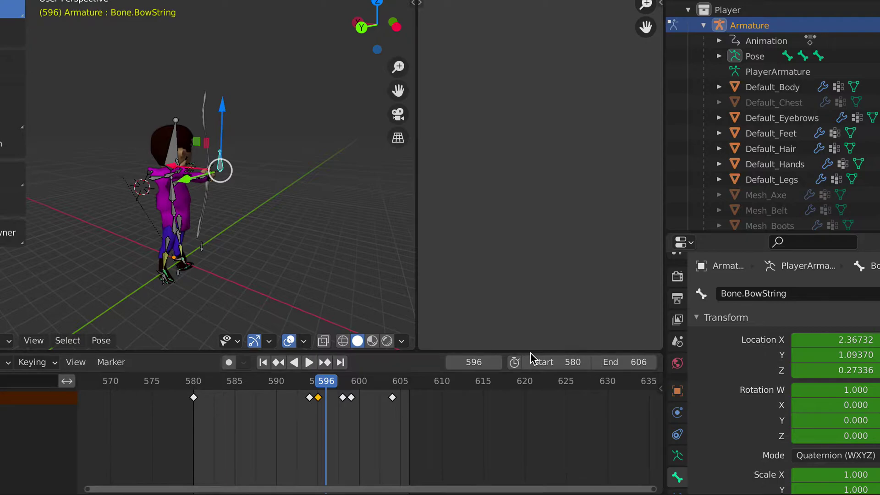
pyautogui.write('0')
pyautogui.press('Return')
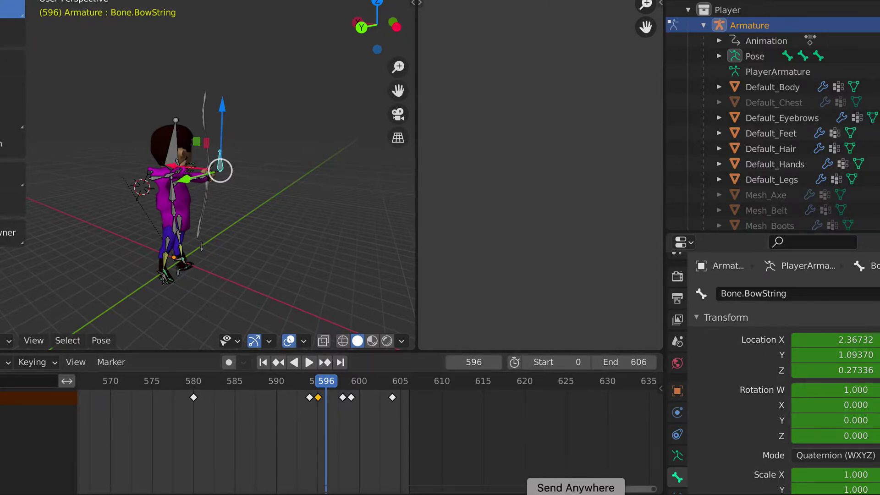
# Switch to the game, equip the sword from the third hotbar slot and swing it while moving the character near the targets.
pyautogui.click(546, 493)
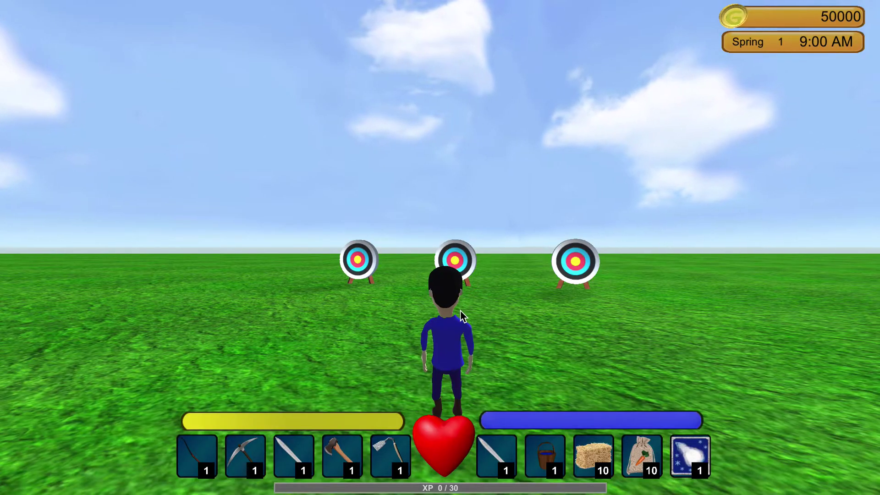
pyautogui.press('d')
pyautogui.press('a')
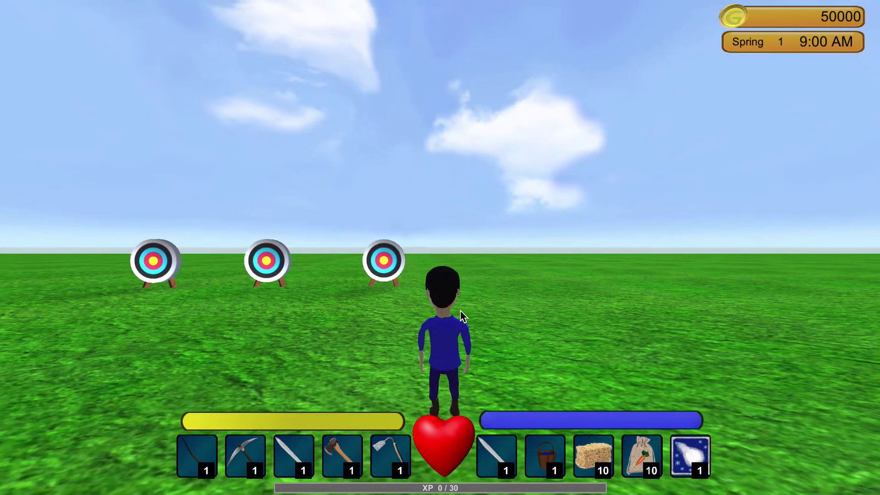
pyautogui.press('d')
pyautogui.press('3')
pyautogui.click(460, 310)
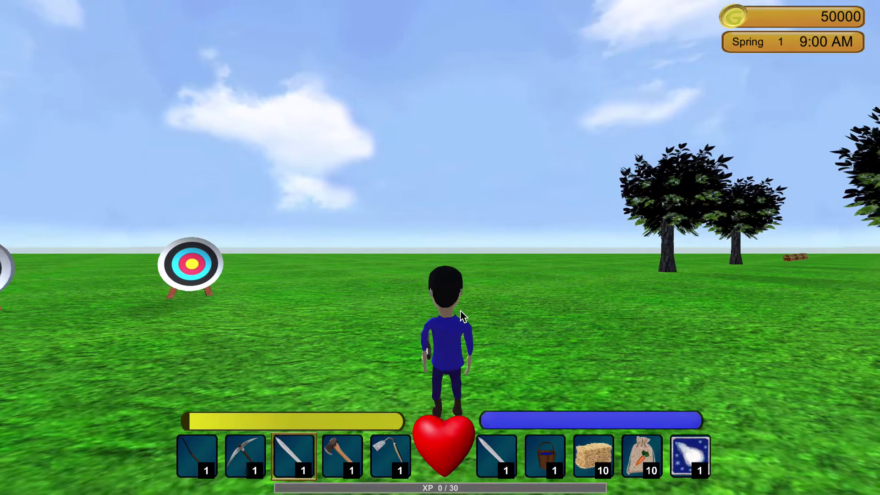
pyautogui.press('w')
pyautogui.press('d')
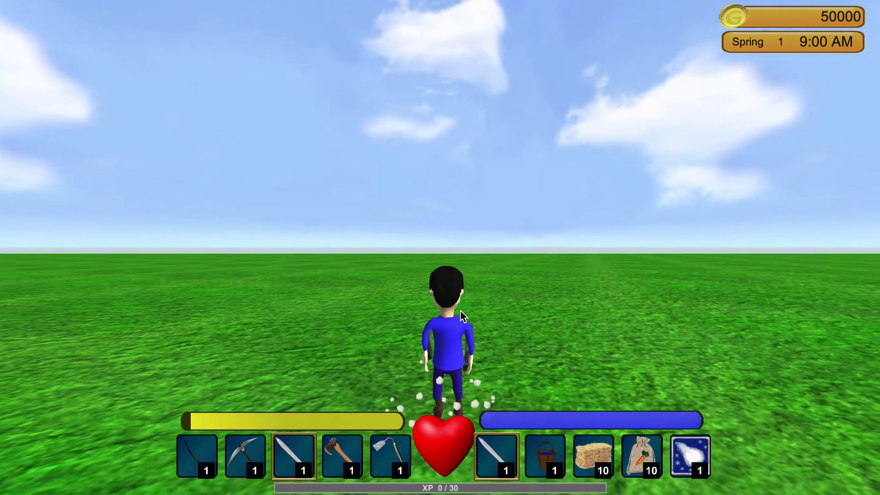
# Equip the bow from the first hotbar slot and run the character around the field near the archery targets.
pyautogui.click(461, 312)
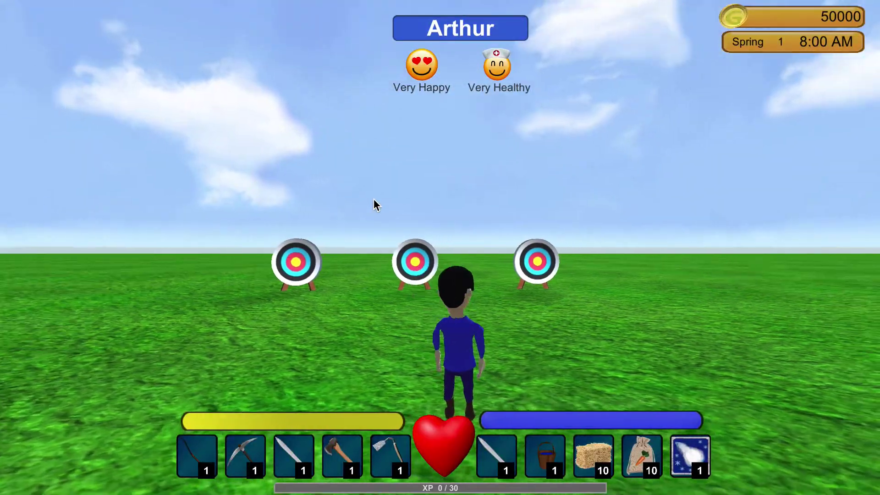
pyautogui.press('d')
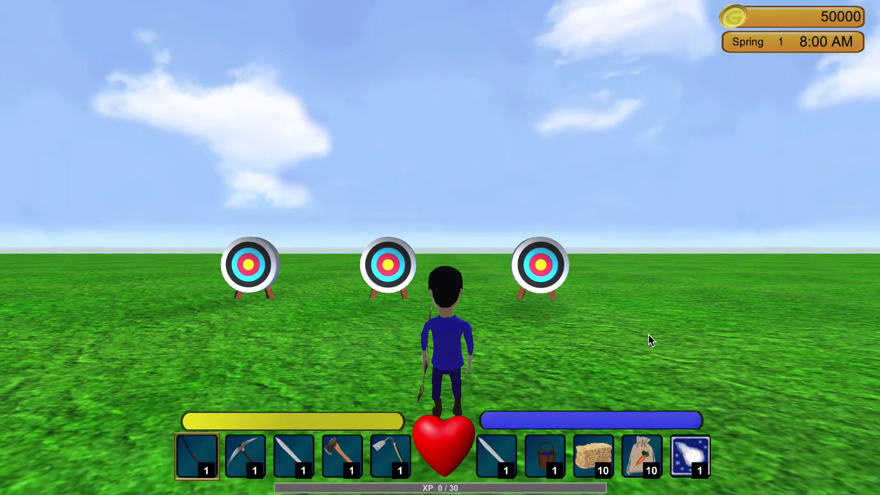
pyautogui.click(201, 434)
pyautogui.press('d')
pyautogui.press('w')
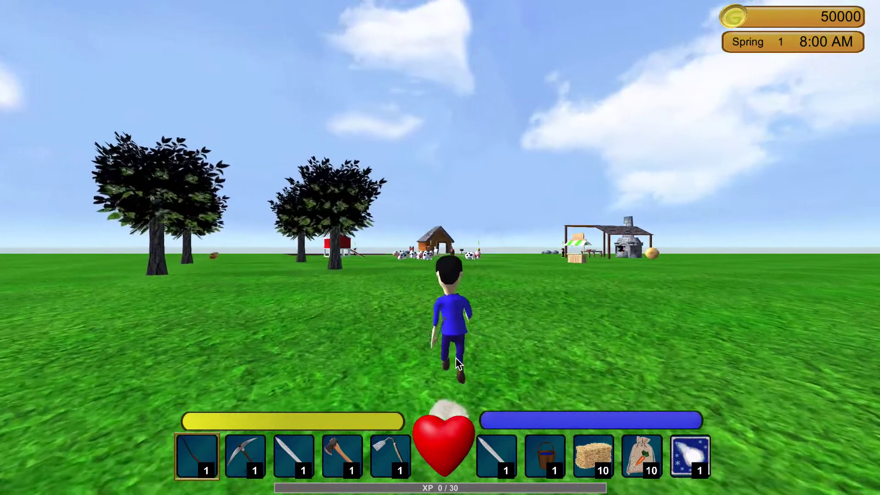
pyautogui.press('d')
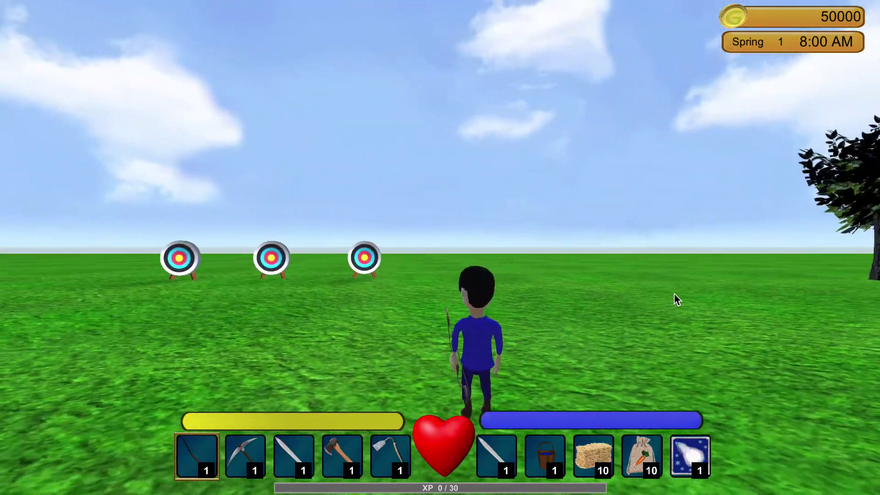
# Turn the character back to the archery targets, toggle the first hotbar slot to ready the bow, and draw it.
pyautogui.press('a')
pyautogui.press('a')
pyautogui.press('1')
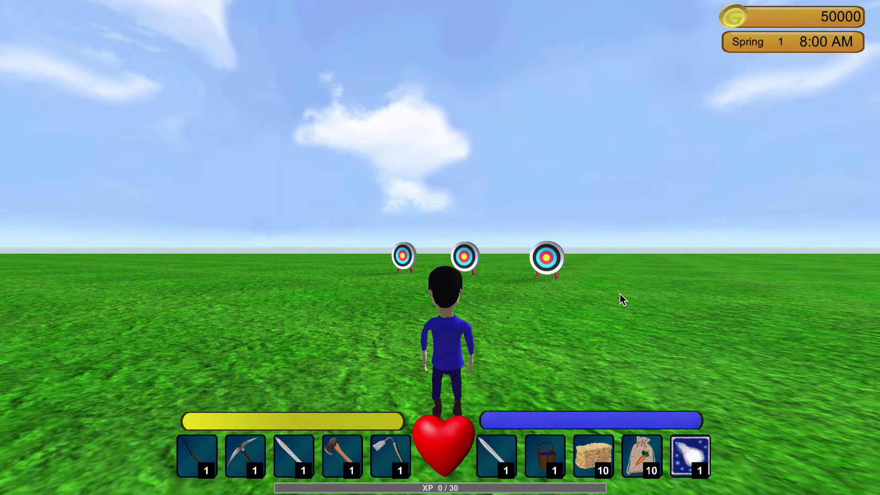
pyautogui.press('w')
pyautogui.click(554, 293)
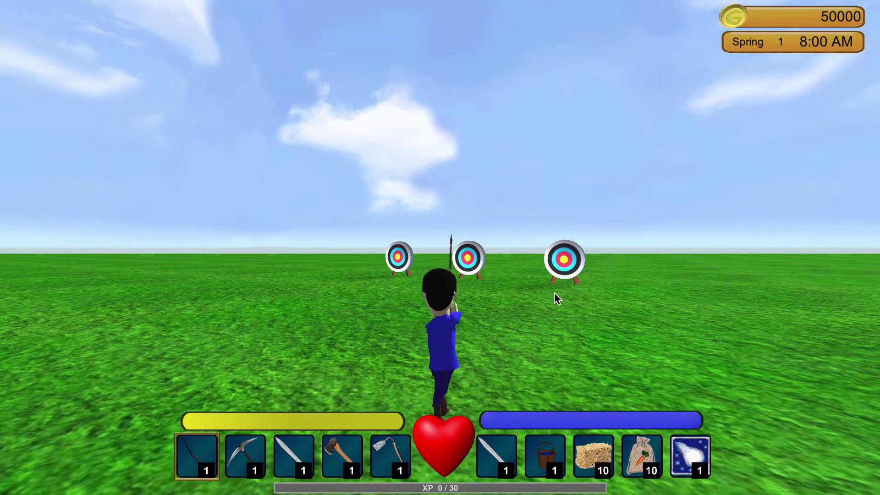
# Draw and release the bow several times near the archery targets, turning and moving the character between shots.
pyautogui.press('w')
pyautogui.press('d')
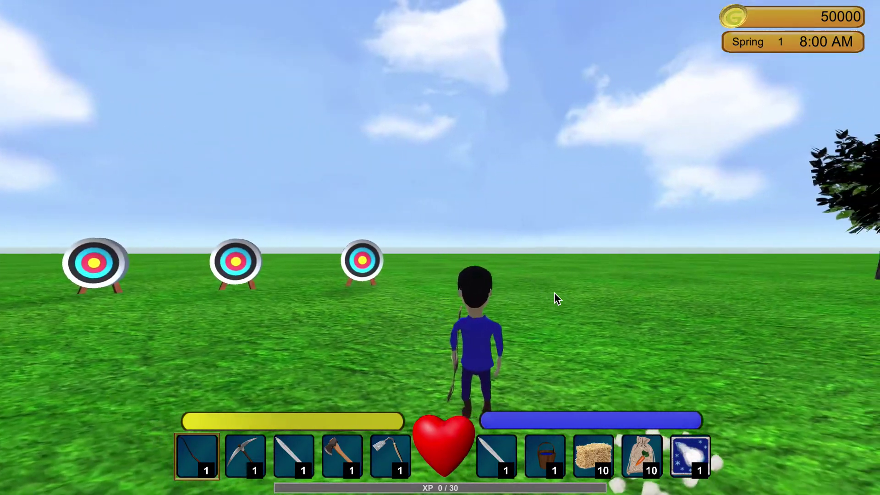
pyautogui.press('a')
pyautogui.click(554, 292)
pyautogui.press('a')
pyautogui.click(554, 294)
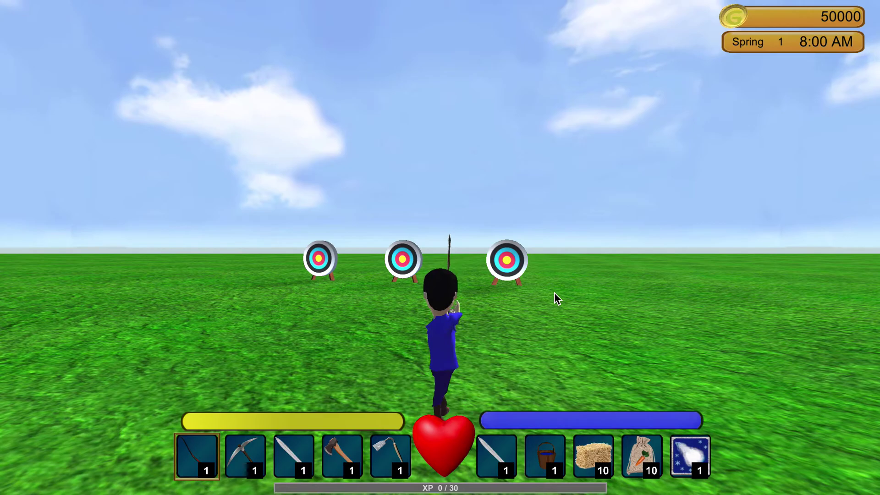
pyautogui.click(537, 293)
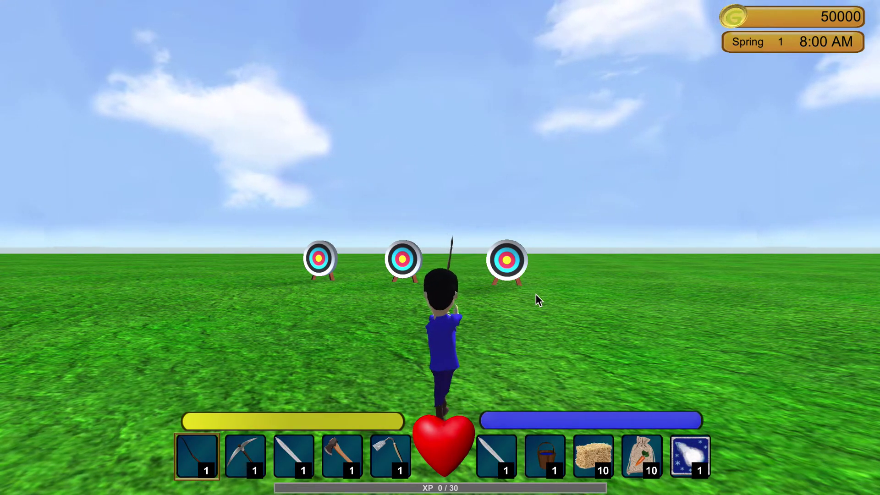
pyautogui.press('d')
pyautogui.press('d')
pyautogui.click(536, 294)
pyautogui.press('a')
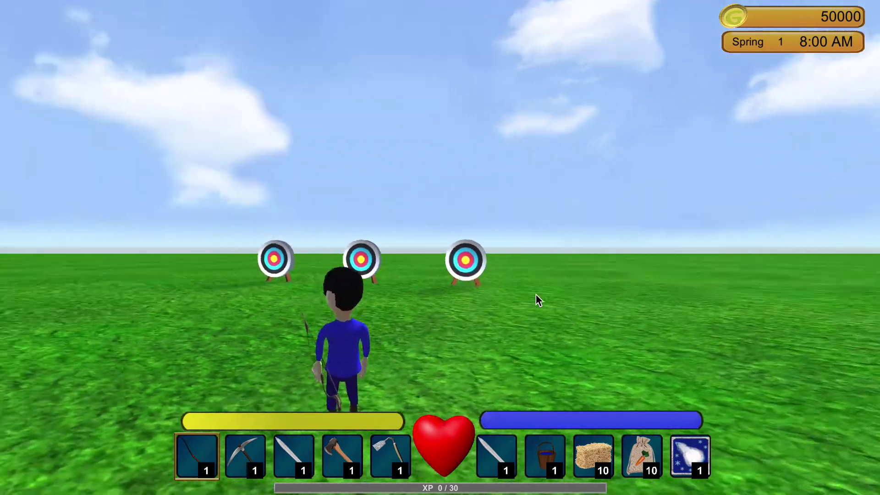
pyautogui.click(536, 293)
pyautogui.press('a')
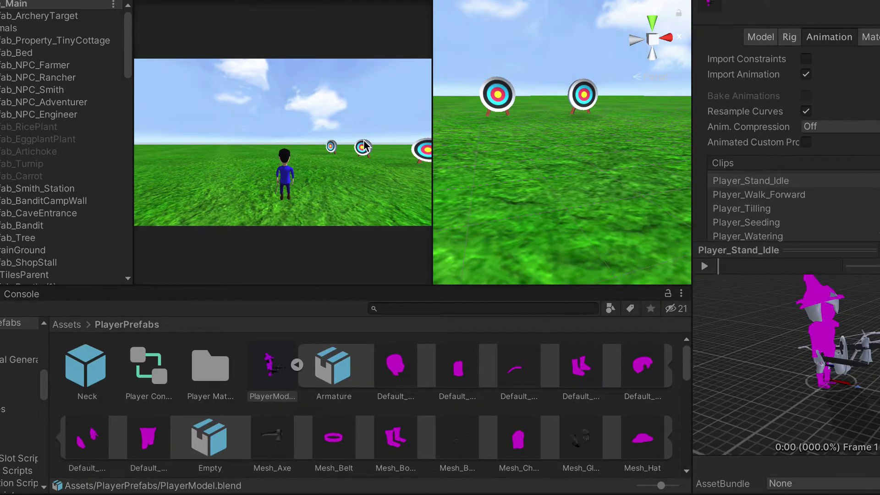
# In the Unity editor, select Prefab_Player in the hierarchy and frame it in the Scene view.
pyautogui.scroll(-15, 50, 46)
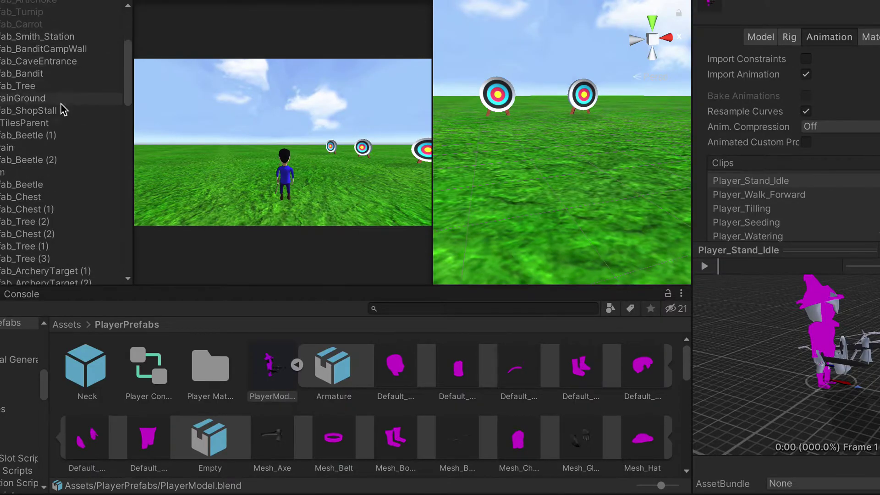
pyautogui.scroll(3, 41, 73)
pyautogui.click(39, 73)
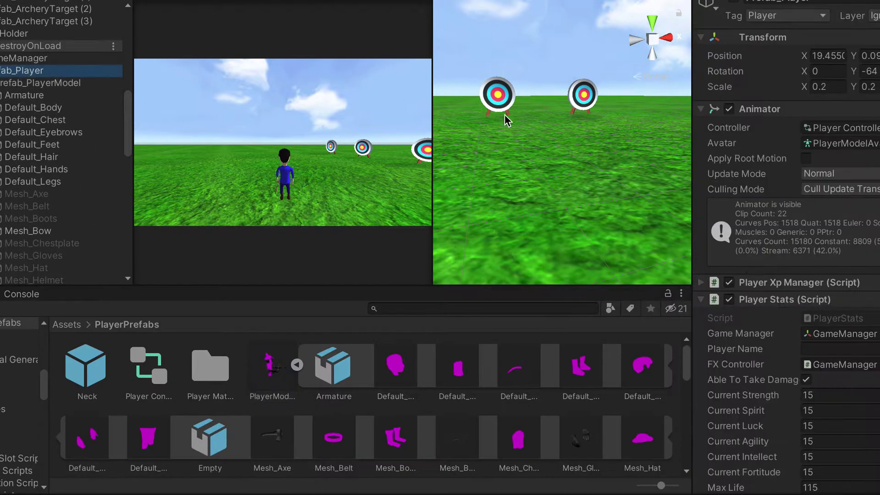
pyautogui.press('f')
pyautogui.scroll(-6, 591, 205)
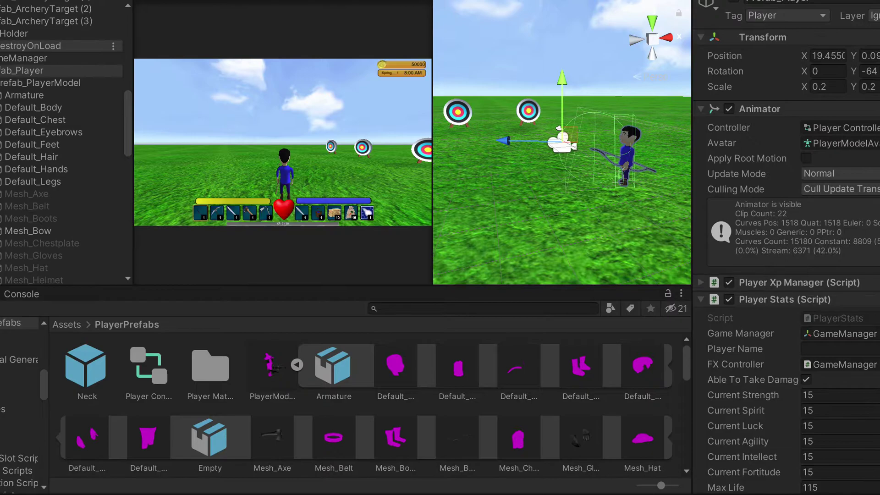
# Move the character toward the targets, select Default_Feet in the hierarchy, and fire the bow in the Game view.
pyautogui.press('w')
pyautogui.press('d')
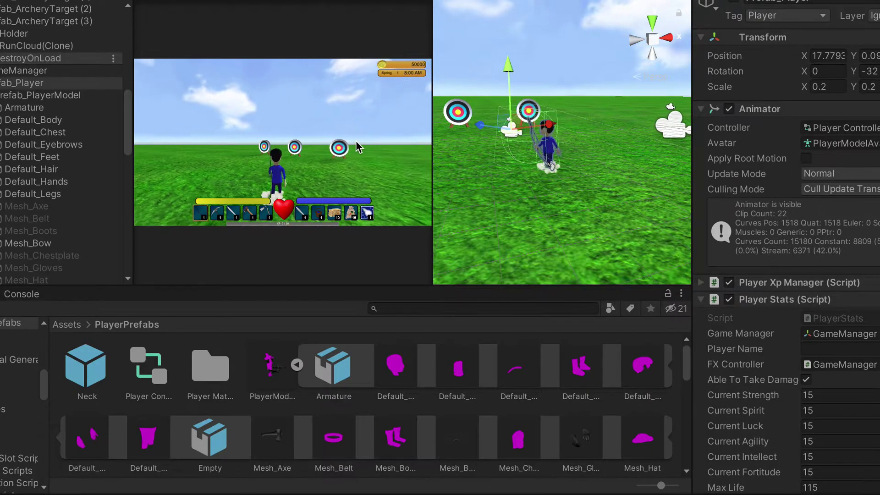
pyautogui.click(83, 145)
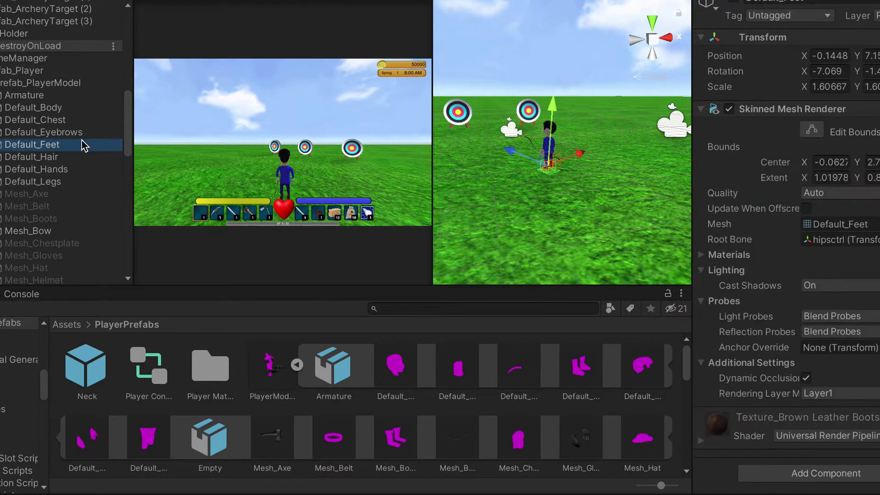
pyautogui.click(320, 172)
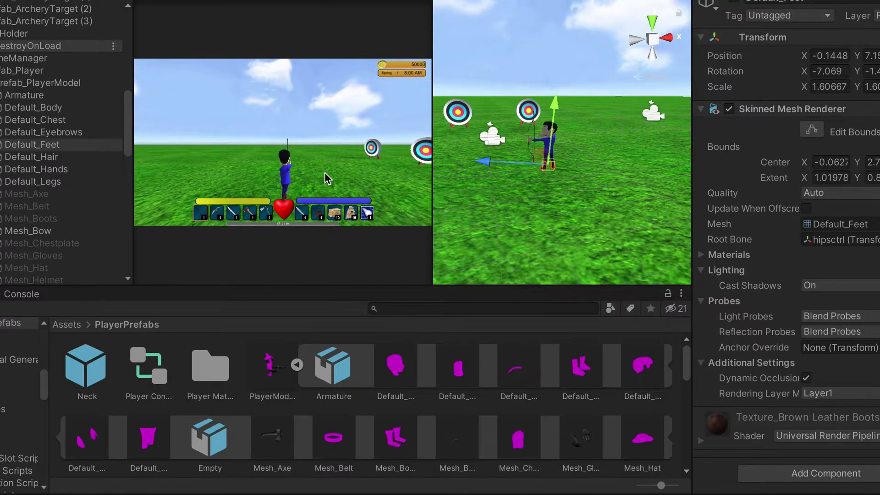
pyautogui.press('d')
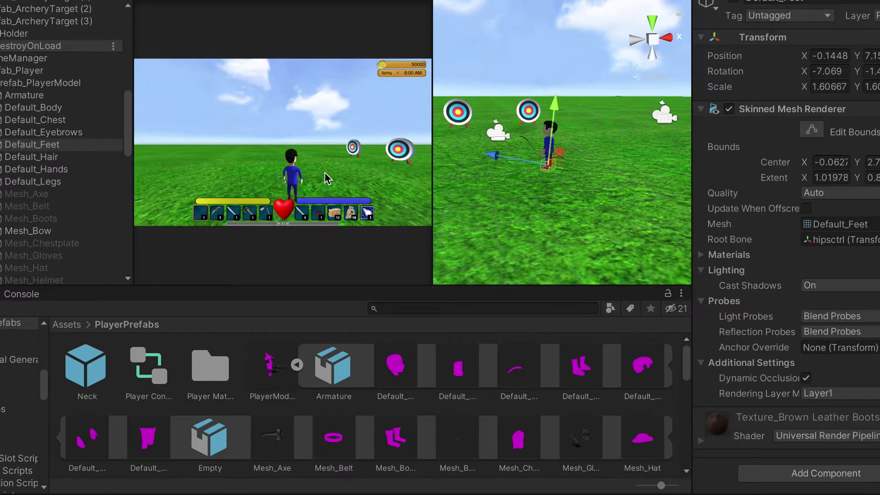
pyautogui.press('a')
pyautogui.press('d')
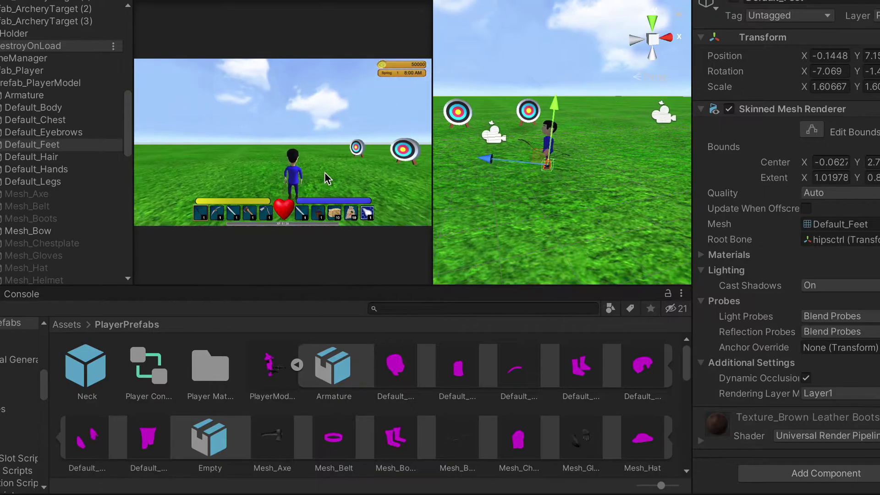
# Frame Default_Feet in the Scene view and examine the character and the held bow from near and far.
pyautogui.press('f')
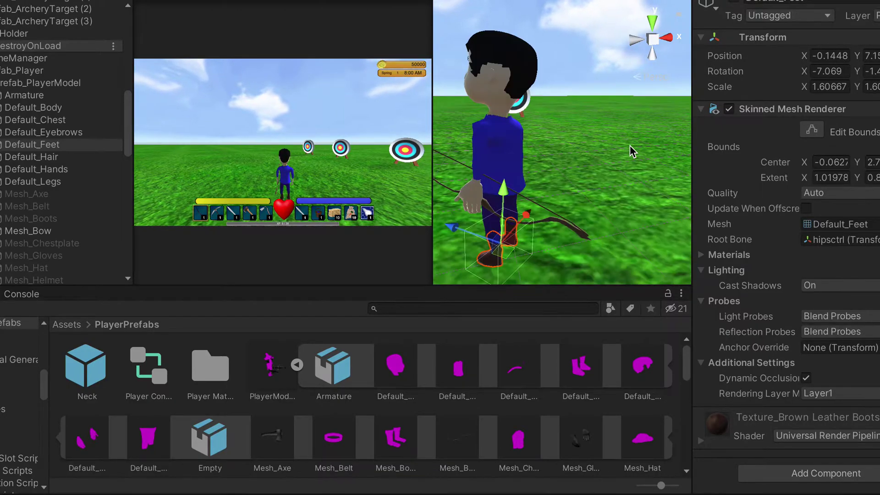
pyautogui.scroll(3, 612, 168)
pyautogui.scroll(-3, 611, 168)
pyautogui.scroll(3, 612, 168)
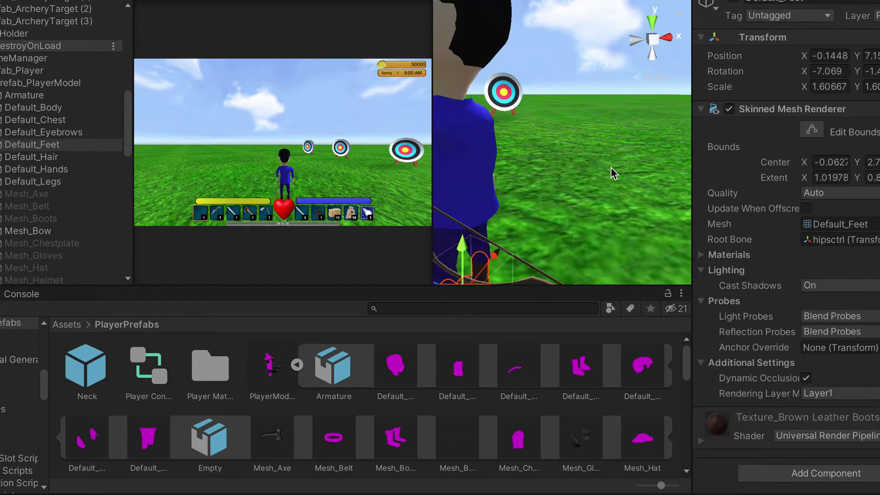
pyautogui.scroll(-5, 612, 168)
pyautogui.scroll(5, 611, 168)
pyautogui.scroll(-5, 611, 168)
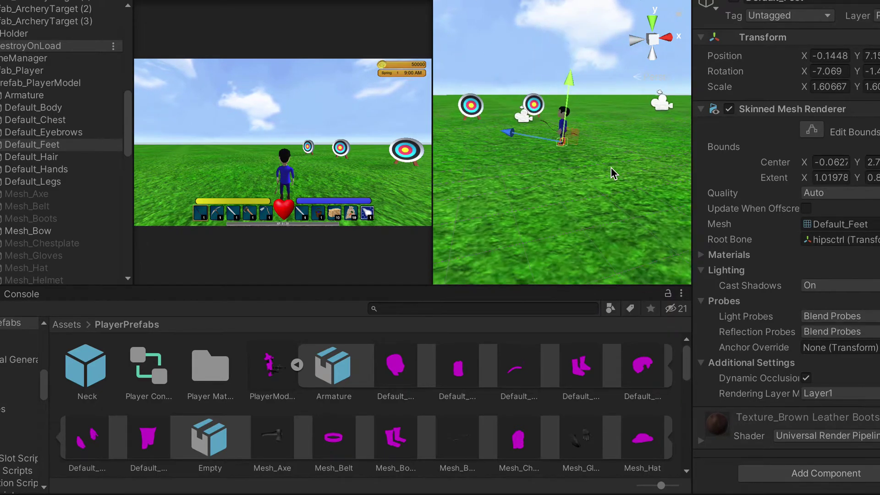
pyautogui.click(557, 125)
pyautogui.click(567, 124)
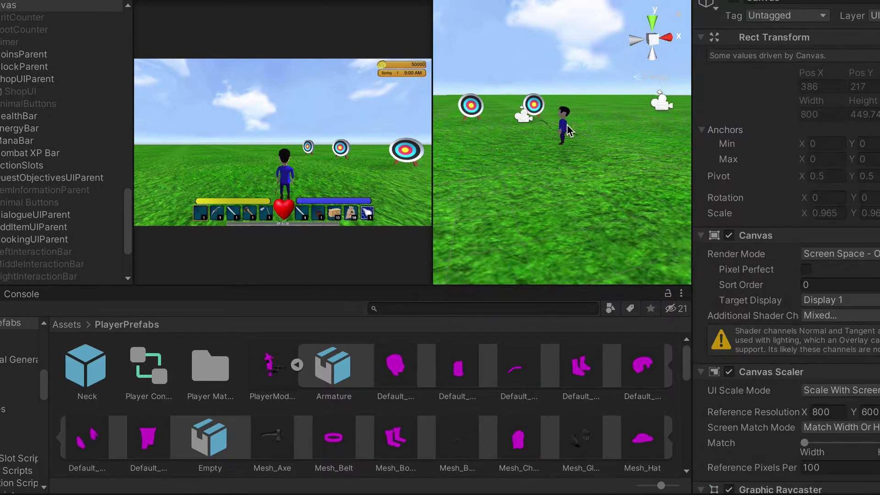
pyautogui.click(568, 130)
pyautogui.click(563, 131)
# Find Prefab_Player in the hierarchy, select it followed by its child Prefab_PlayerModel, and frame the model in the Scene view.
pyautogui.scroll(-2, 129, 198)
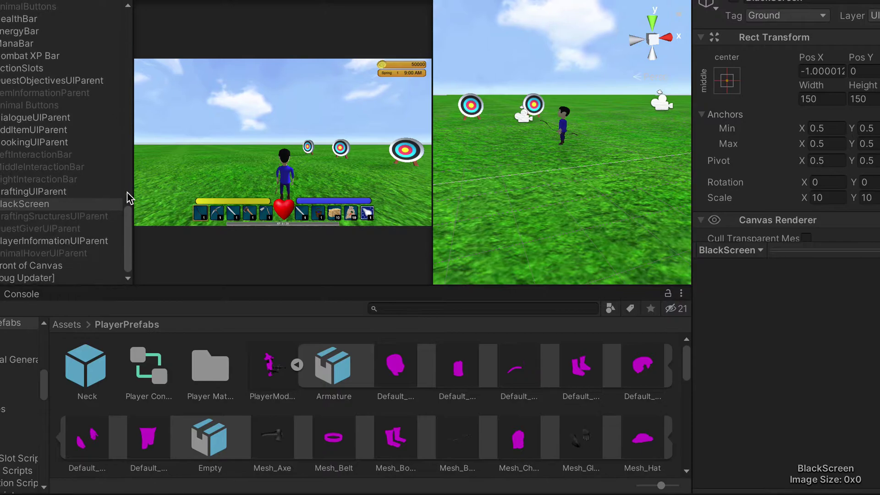
pyautogui.scroll(3, 55, 250)
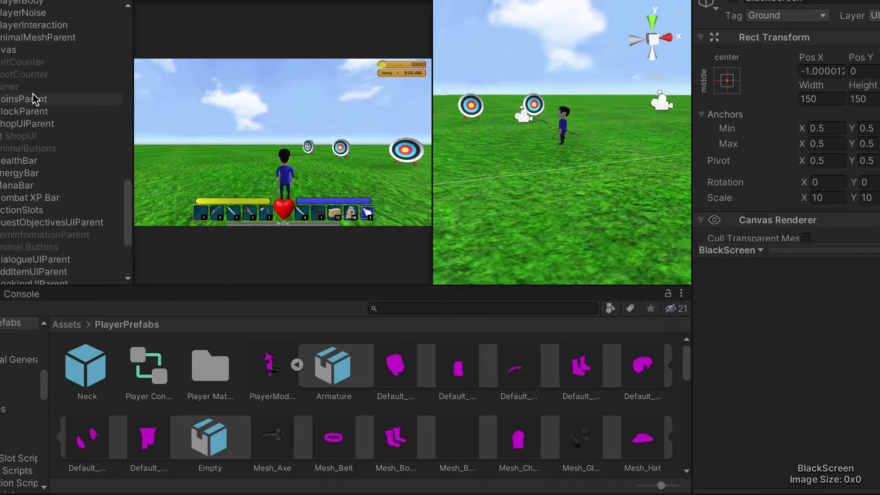
pyautogui.scroll(3, 34, 101)
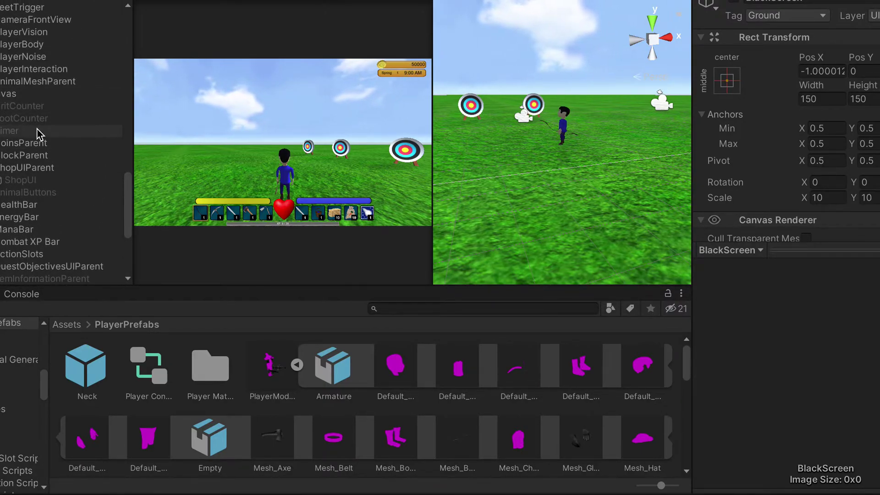
pyautogui.scroll(20, 37, 135)
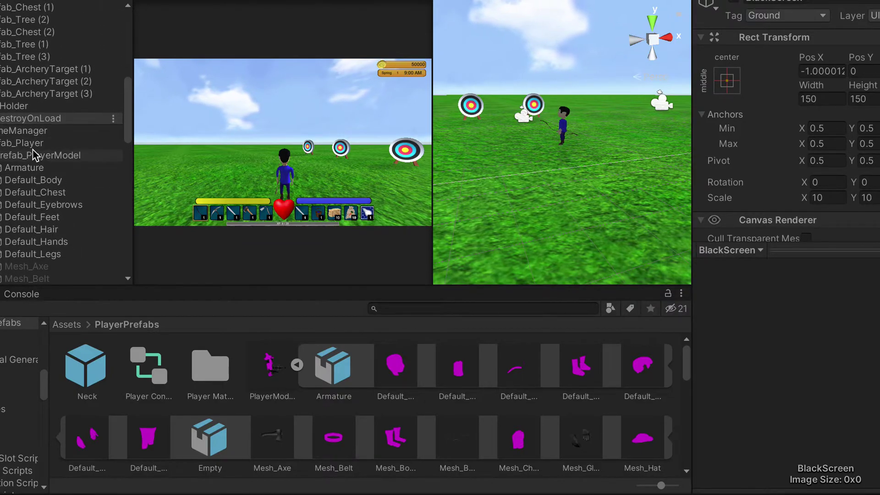
pyautogui.click(23, 143)
pyautogui.press('f')
pyautogui.scroll(5, 596, 184)
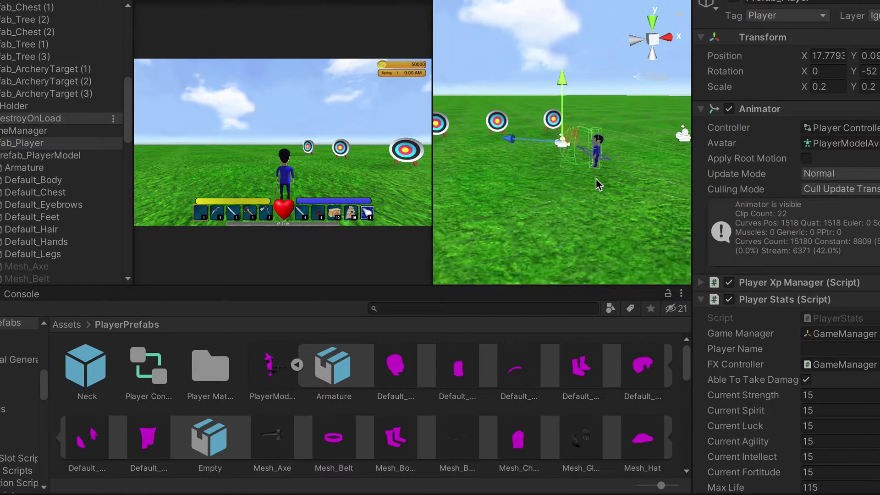
pyautogui.click(78, 156)
pyautogui.press('f')
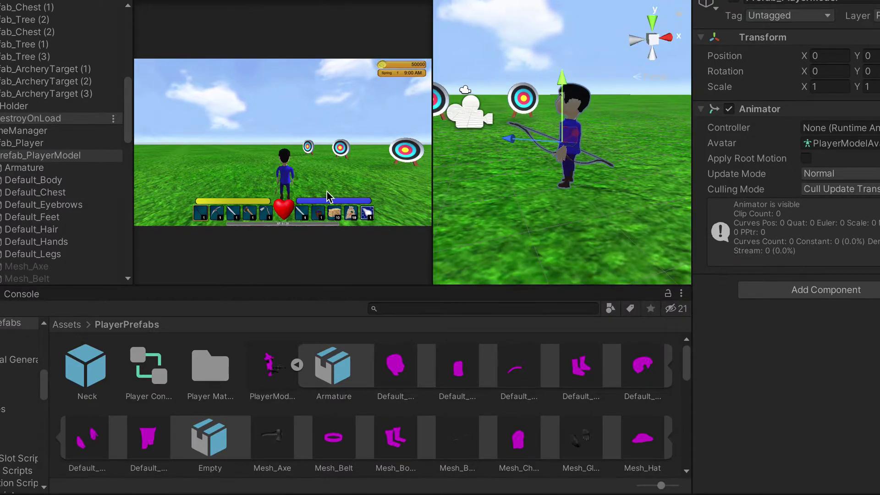
# Return control to the Game view, then move the selection off the player to Prefab_ArcheryTarget (1) and Prefab_Chest (2).
pyautogui.click(342, 175)
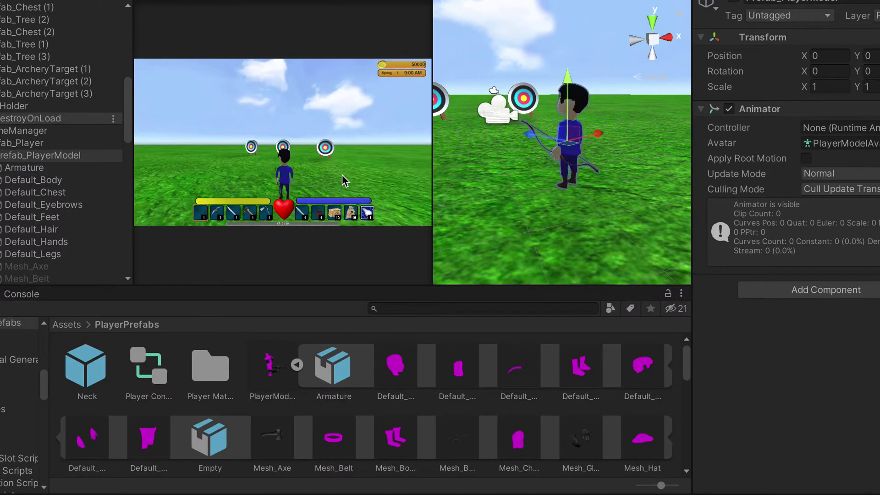
pyautogui.click(51, 69)
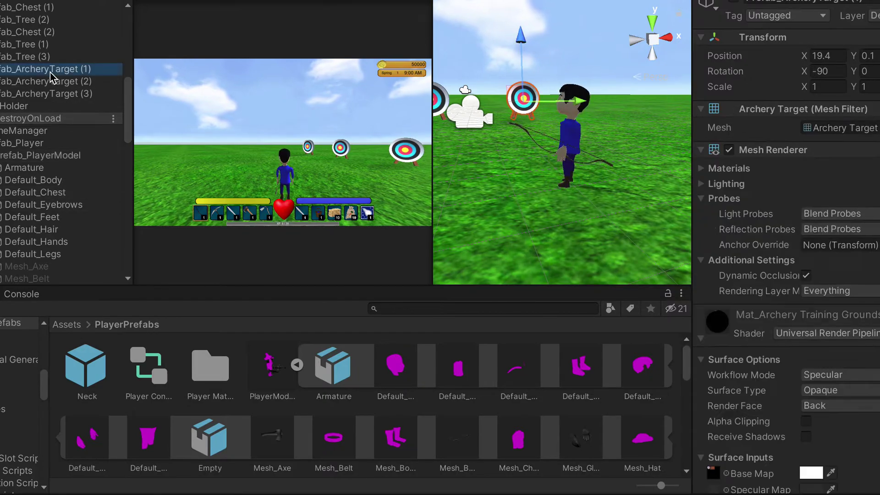
pyautogui.click(69, 32)
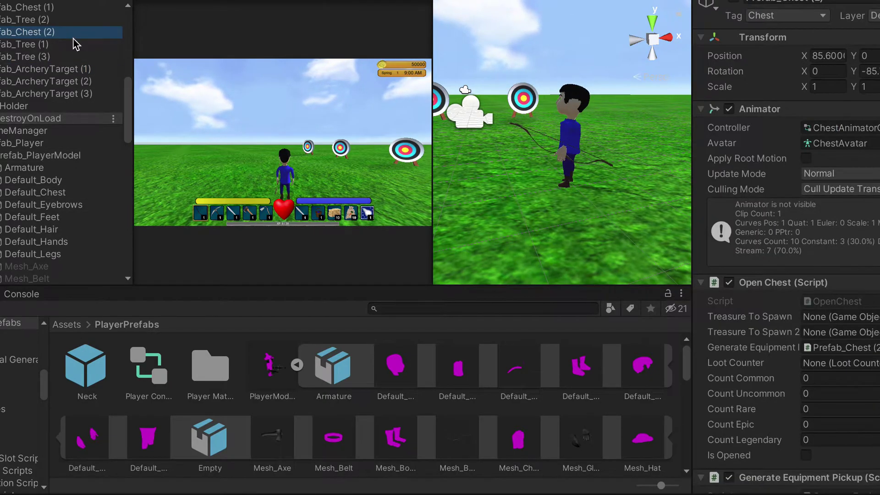
# Fire the bow repeatedly in the Game view while turning the character, keeping the draw animation in sight in the Scene view.
pyautogui.click(327, 174)
pyautogui.click(327, 174)
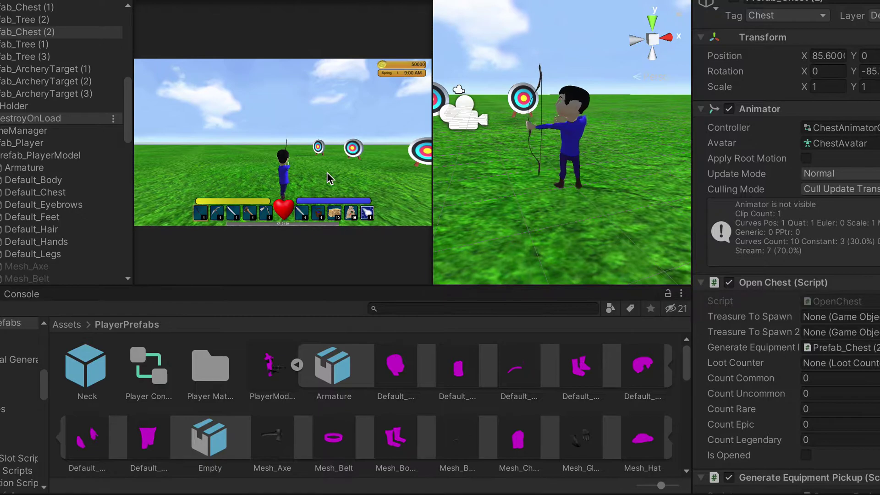
pyautogui.press('a')
pyautogui.click(327, 173)
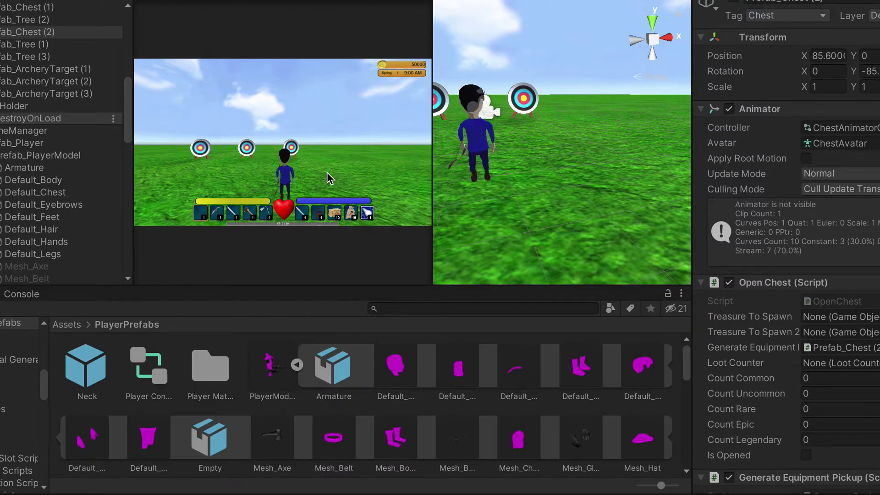
pyautogui.press('a')
pyautogui.click(327, 172)
pyautogui.press('a')
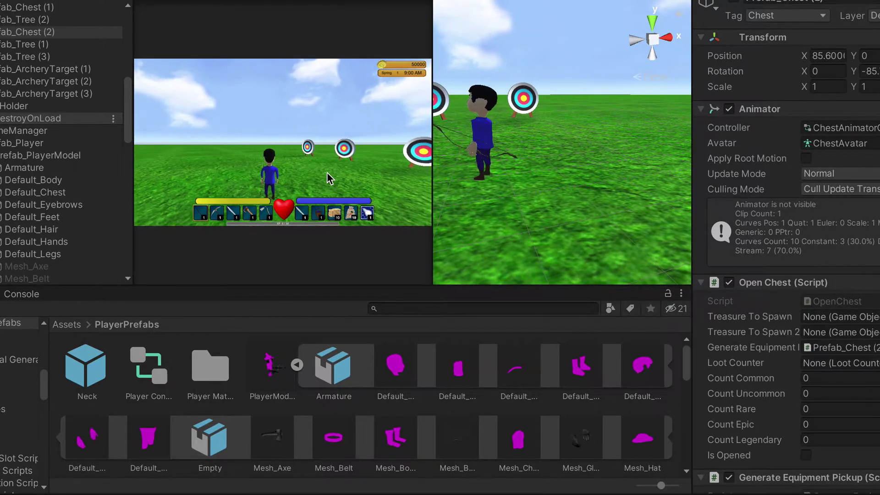
# Select Prefab_Player, set Current Speed in Player Stats to 0.06, and fire the bow in the Game view.
pyautogui.click(326, 172)
pyautogui.press('d')
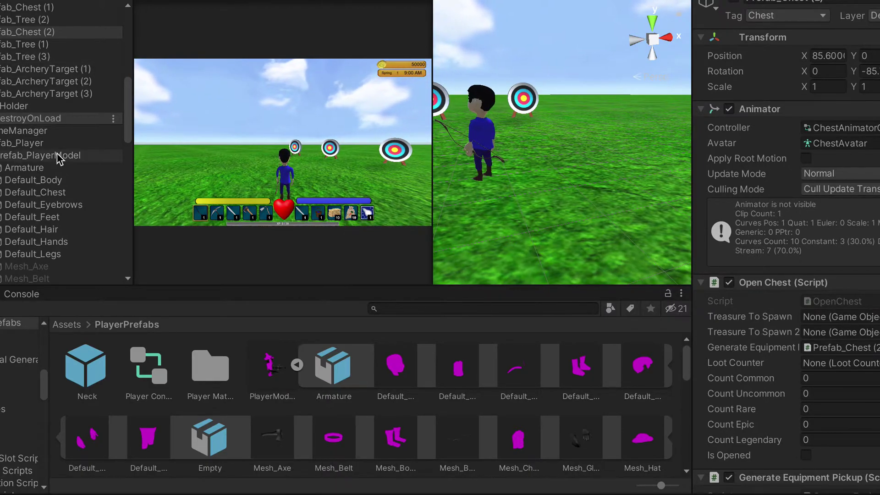
pyautogui.click(41, 143)
pyautogui.scroll(-5, 833, 293)
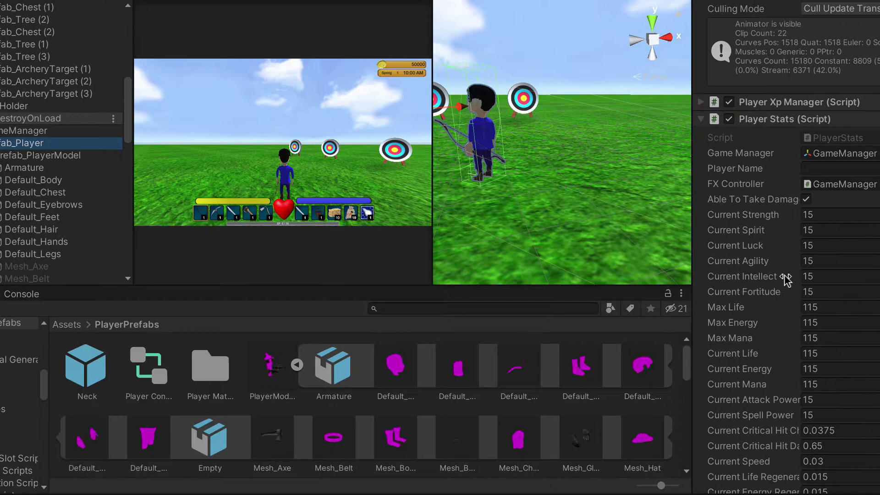
pyautogui.scroll(-1, 808, 245)
pyautogui.scroll(-3, 809, 243)
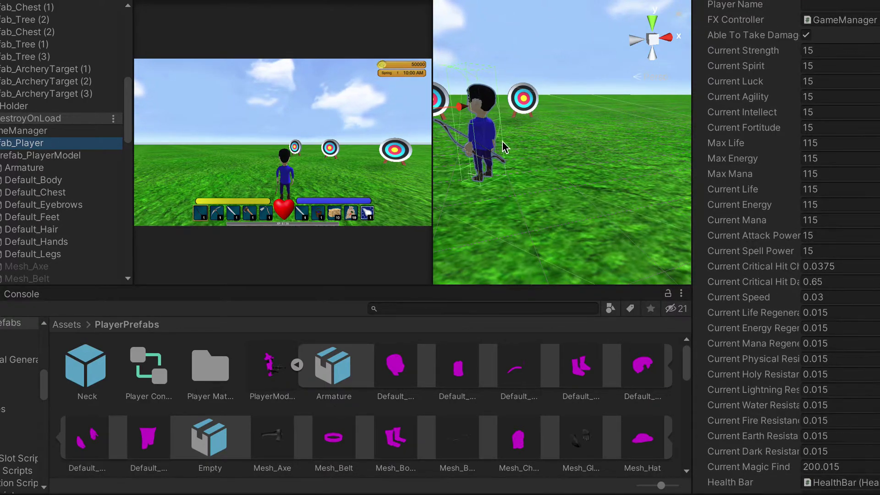
pyautogui.click(853, 298)
pyautogui.click(849, 298)
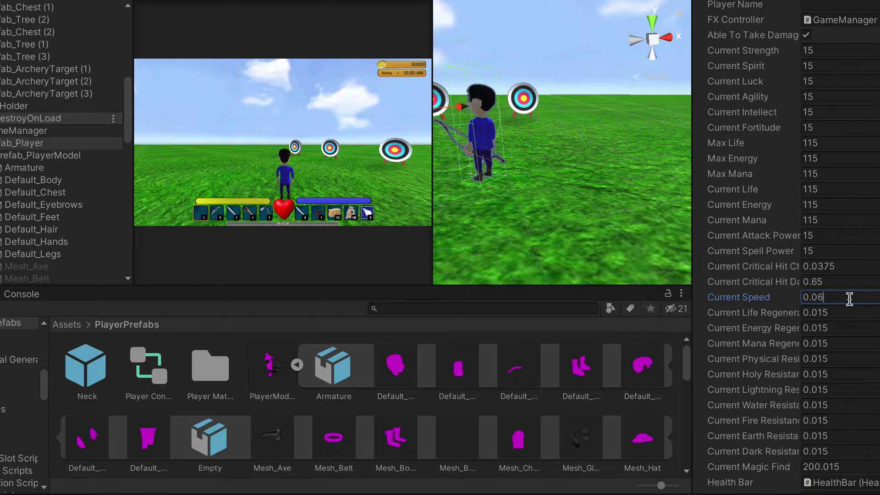
pyautogui.click(314, 153)
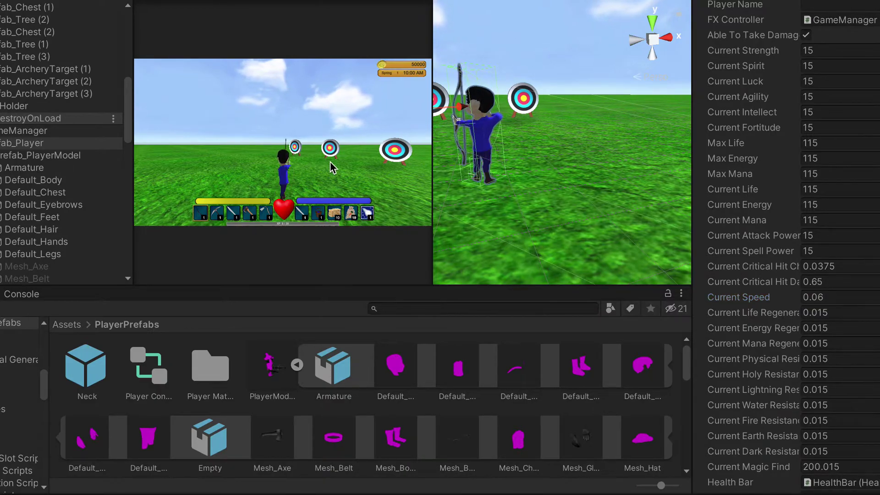
# Raise the player's Current Speed to 0.1 and then 0.2, firing the bow in the Game view after each change.
pyautogui.click(839, 299)
pyautogui.click(851, 299)
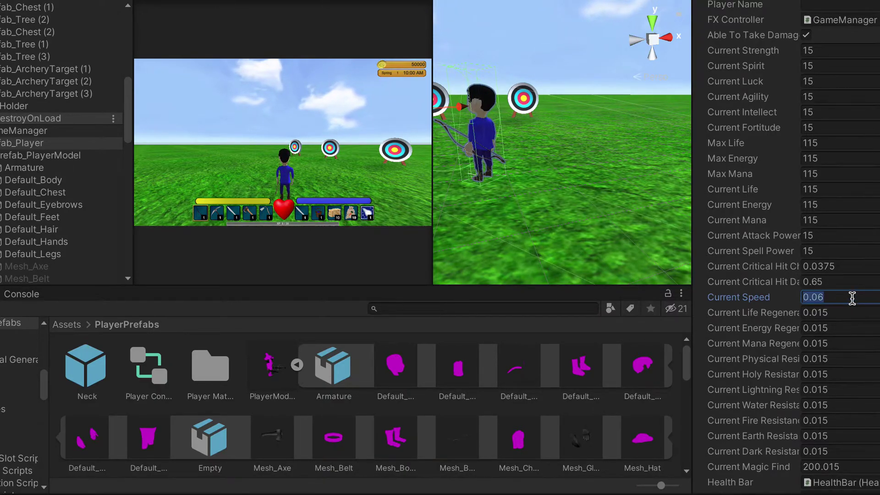
pyautogui.click(852, 298)
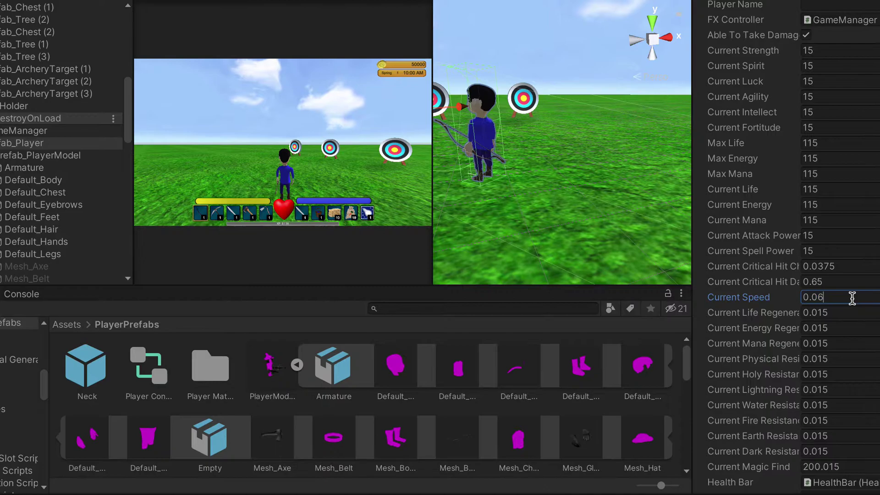
pyautogui.click(378, 172)
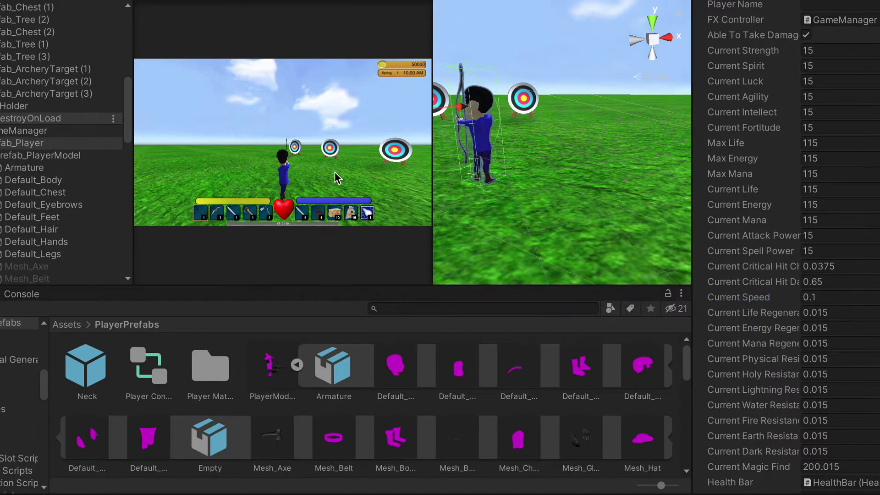
pyautogui.click(837, 298)
pyautogui.press('BackSpace')
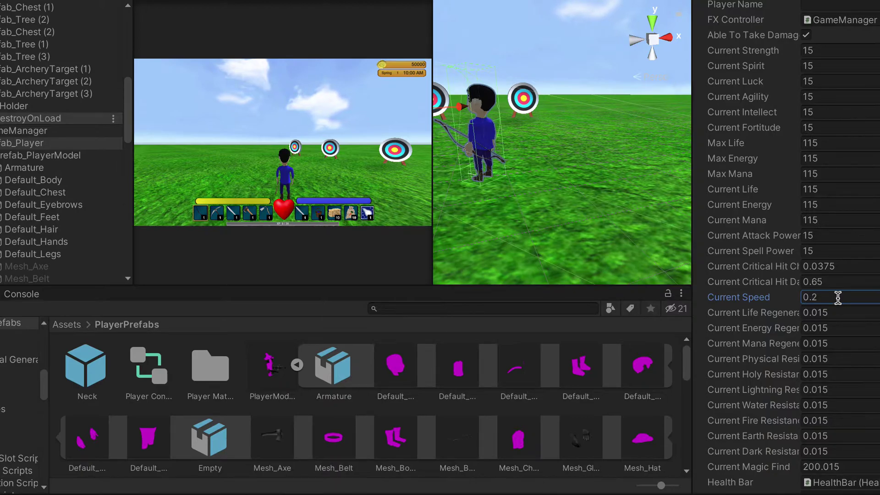
pyautogui.click(395, 166)
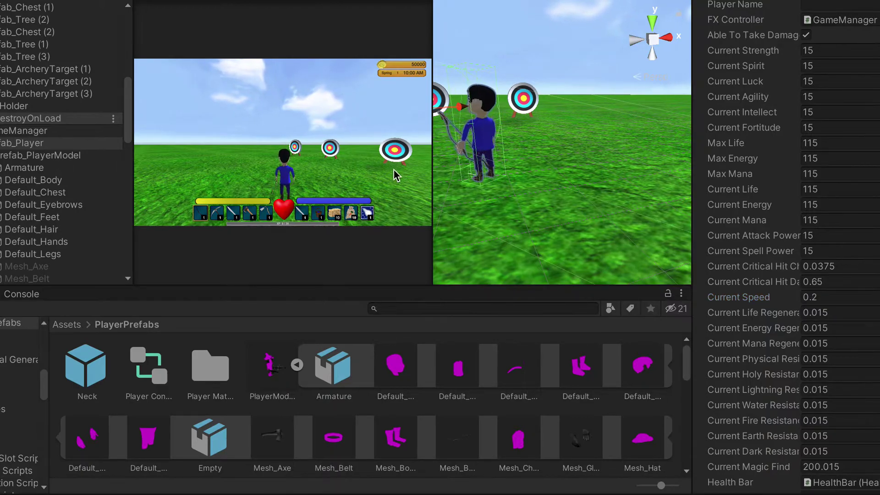
# Set the player's Current Speed to 0.6 and fire the bow in the Game view.
pyautogui.click(842, 300)
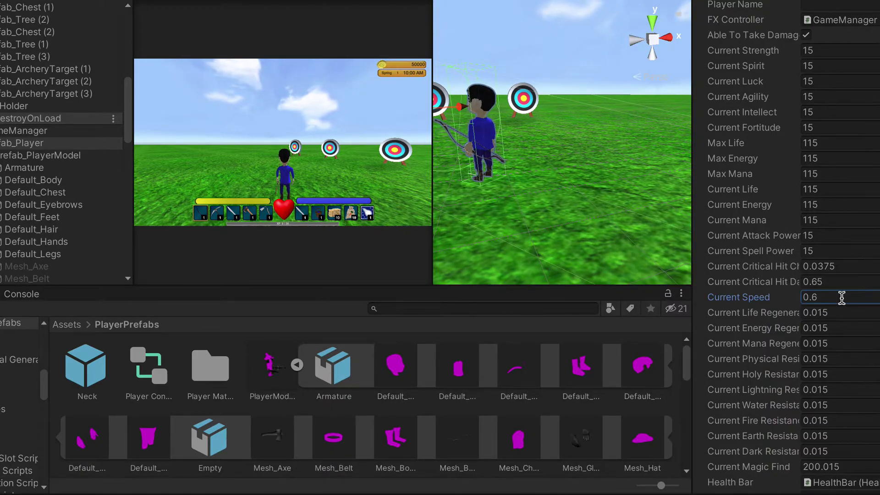
pyautogui.write('0.6')
pyautogui.click(345, 164)
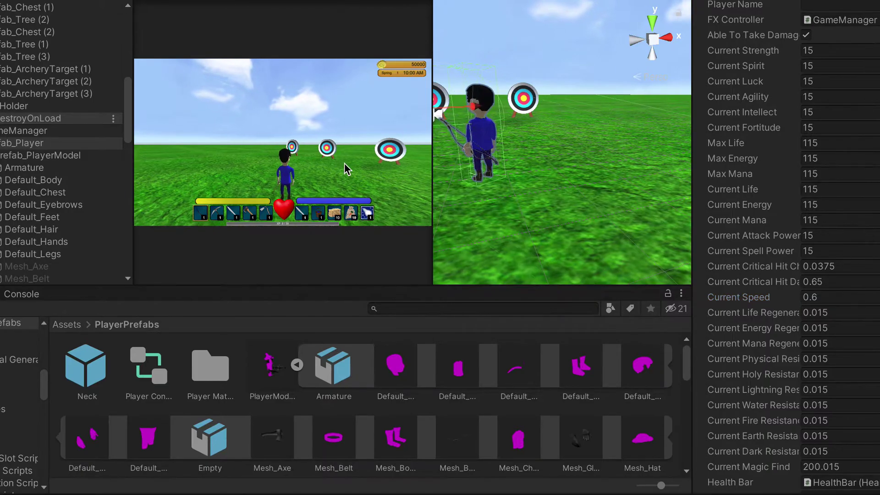
# Run the character away from the archery targets and turn around the farm until it faces the area beside the wooden house.
pyautogui.press('w')
pyautogui.press('d')
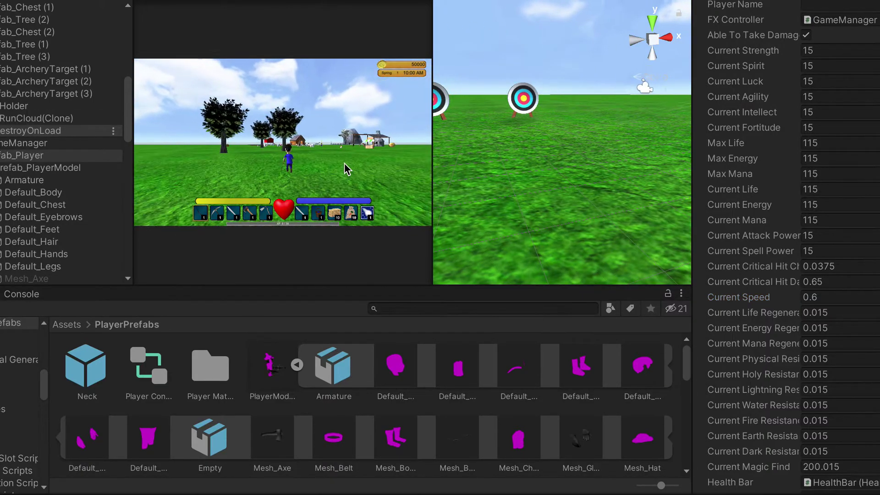
pyautogui.press('w')
pyautogui.press('a')
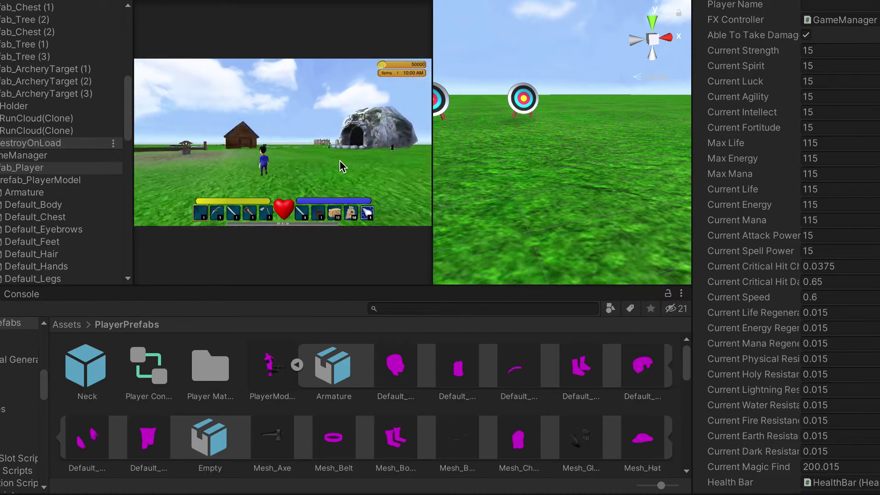
pyautogui.press('w')
pyautogui.press('a')
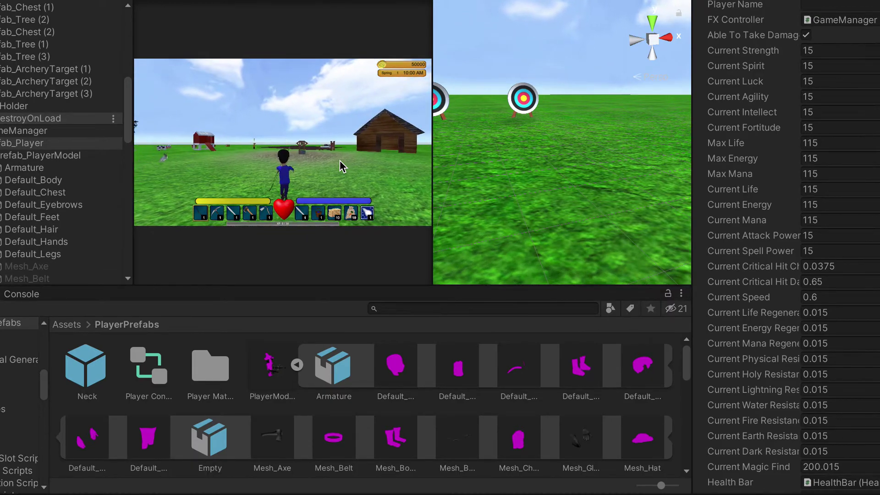
# Test-fire the bow with the player's Current Speed at 0.01 and then at 0.6.
pyautogui.click(831, 298)
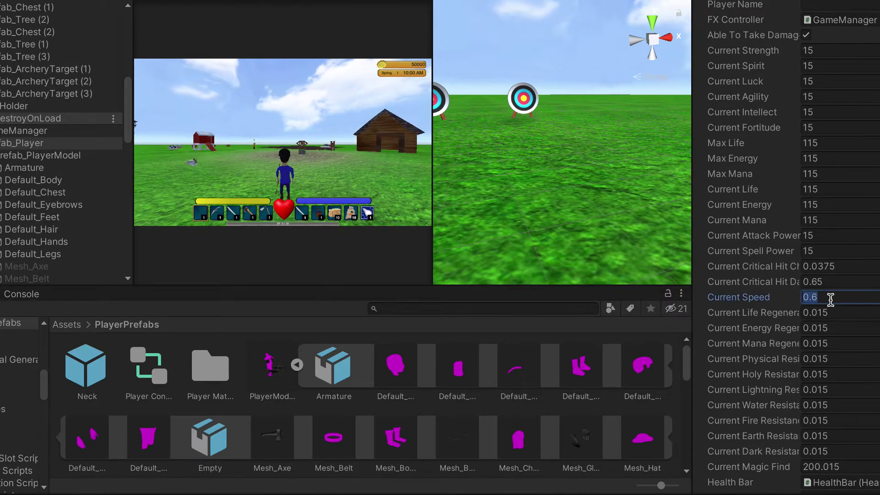
pyautogui.write('.01')
pyautogui.press('Return')
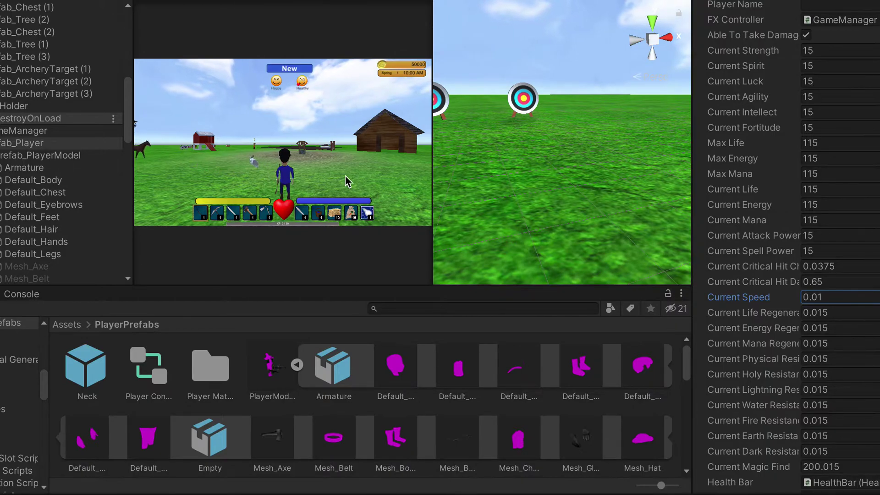
pyautogui.click(320, 163)
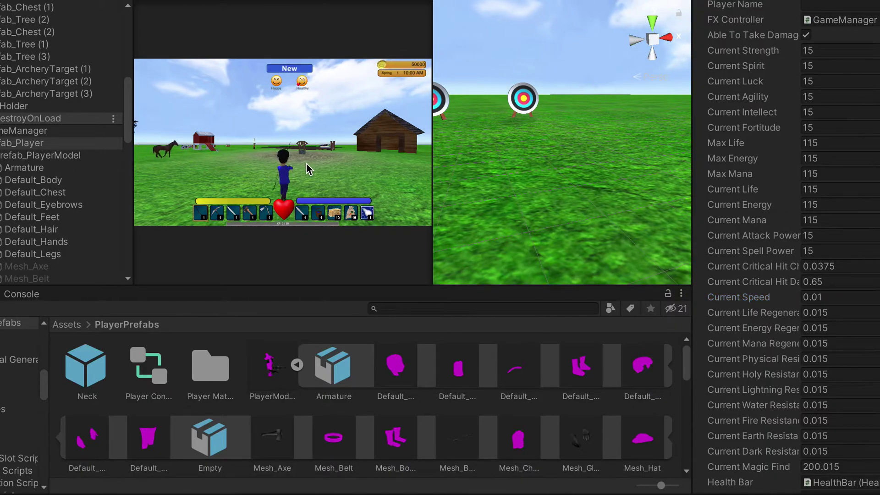
pyautogui.click(839, 298)
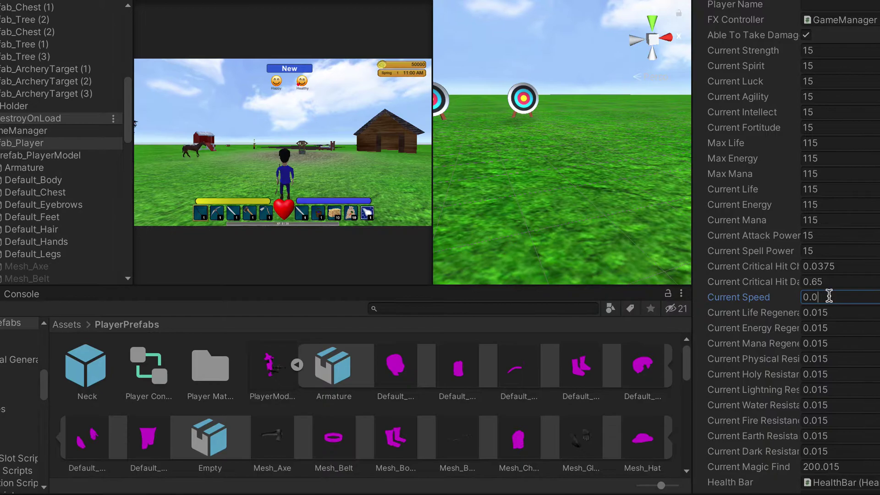
pyautogui.click(384, 171)
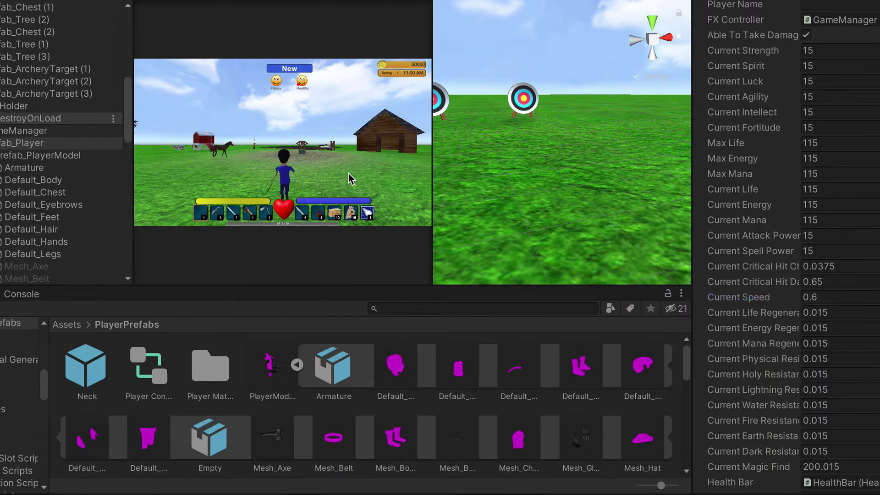
# Set the player's Current Critical Hit Damage and Current Speed to 1, then return control to the Game view.
pyautogui.click(844, 282)
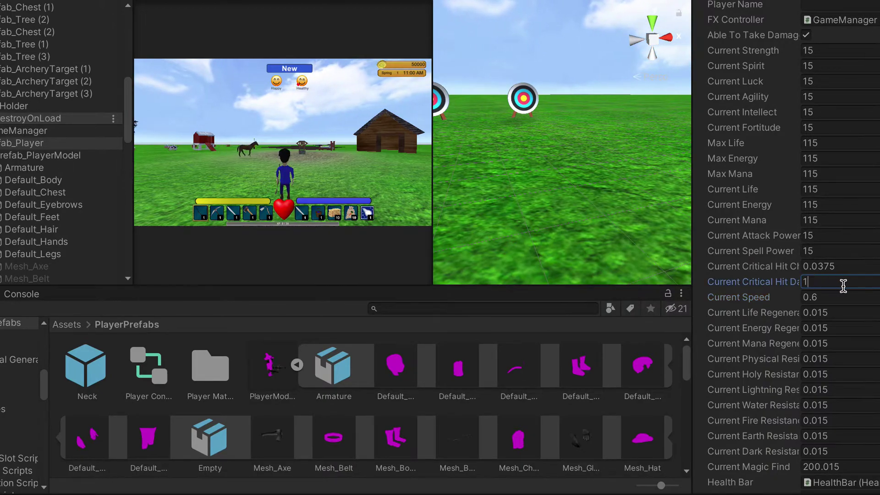
pyautogui.click(825, 301)
pyautogui.write('1')
pyautogui.click(286, 201)
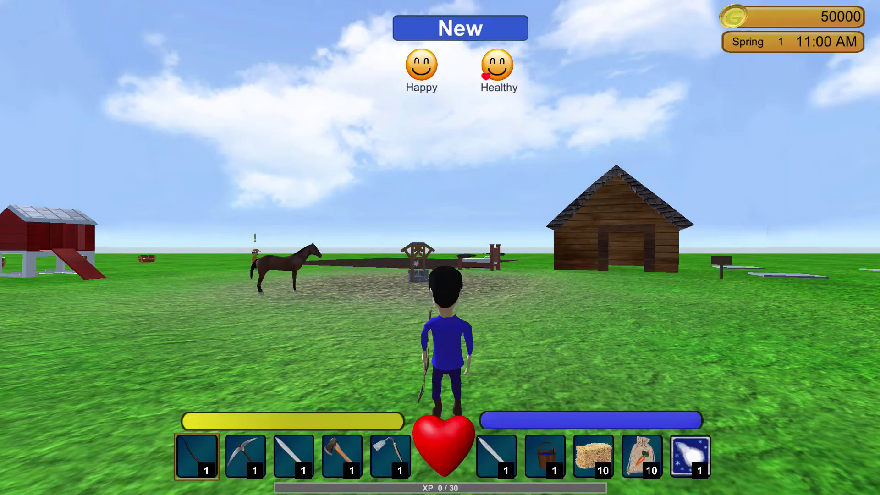
# Run the character past the well and the wooden house and across the field to the archery targets.
pyautogui.press('w')
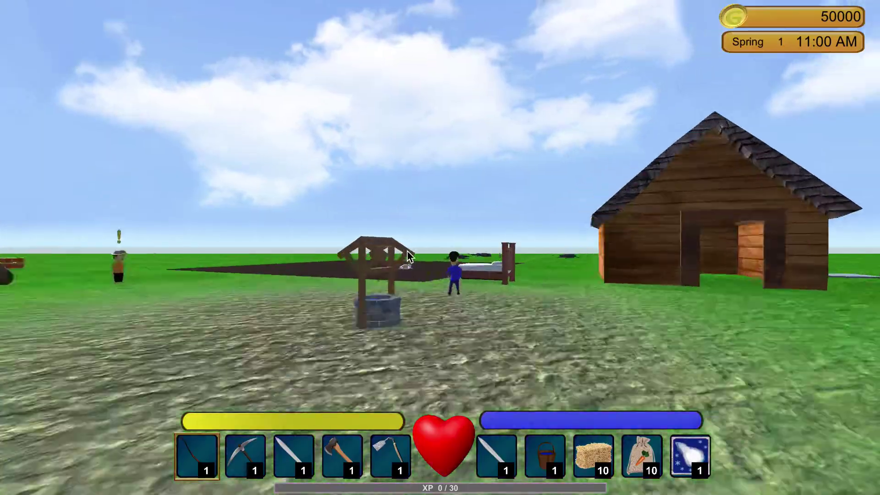
pyautogui.press('w')
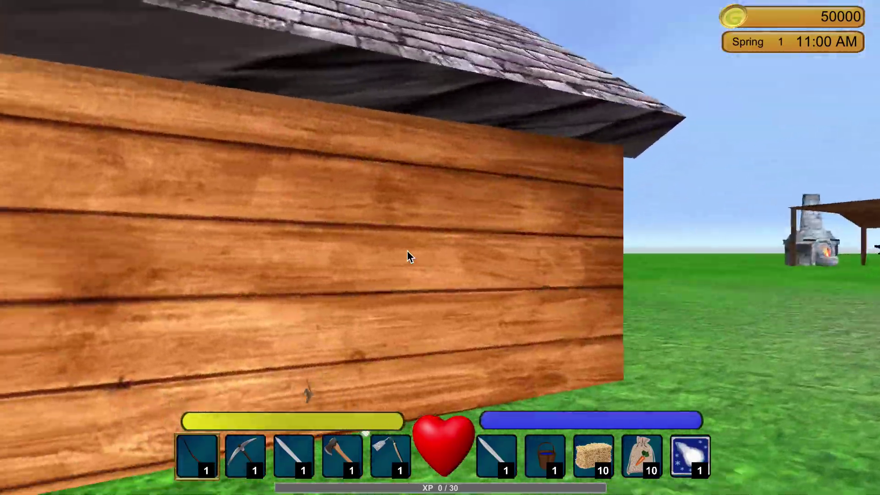
pyautogui.press('w')
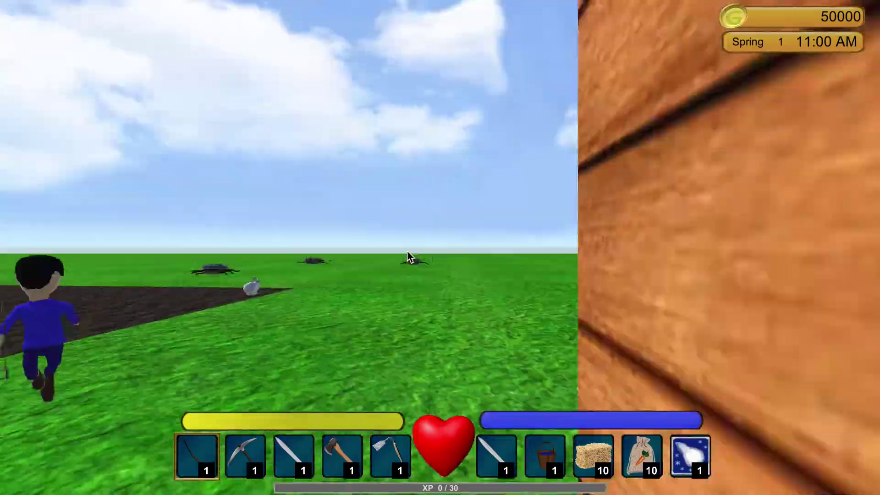
pyautogui.press('w')
pyautogui.press('a')
pyautogui.press('d')
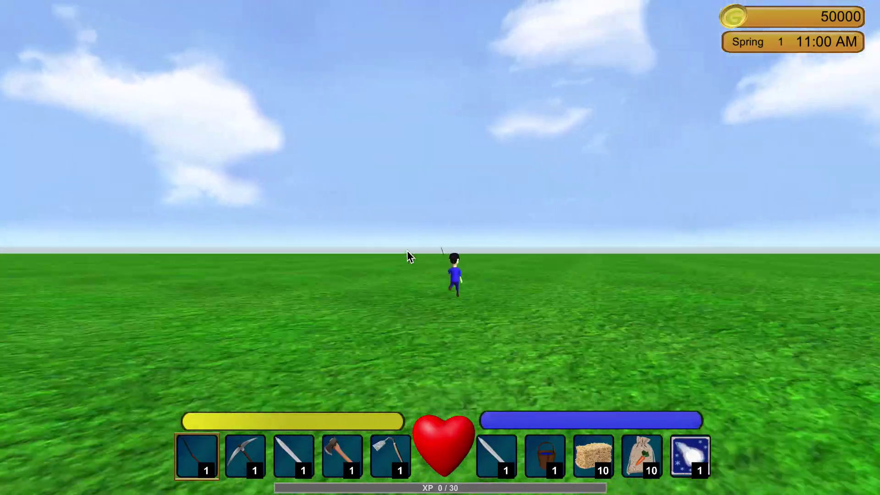
pyautogui.press('w')
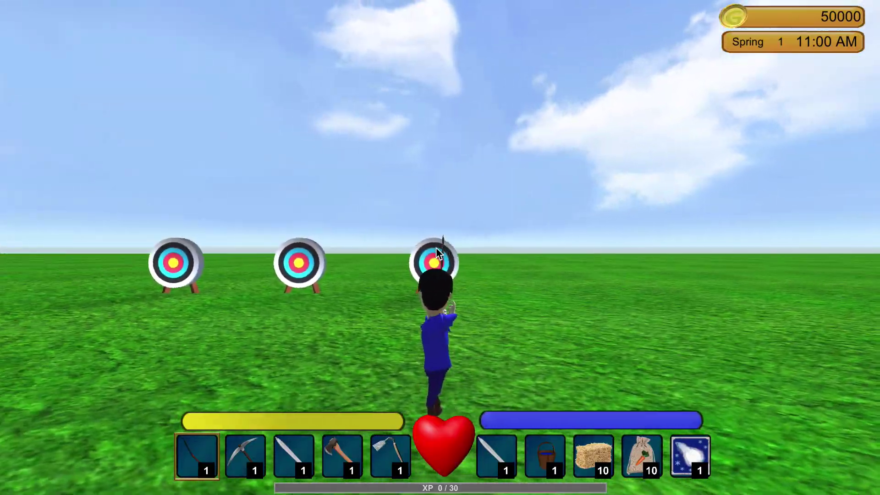
# Fire the bow at the archery targets while turning the character, then run back toward the cows and farm buildings.
pyautogui.click(436, 247)
pyautogui.press('a')
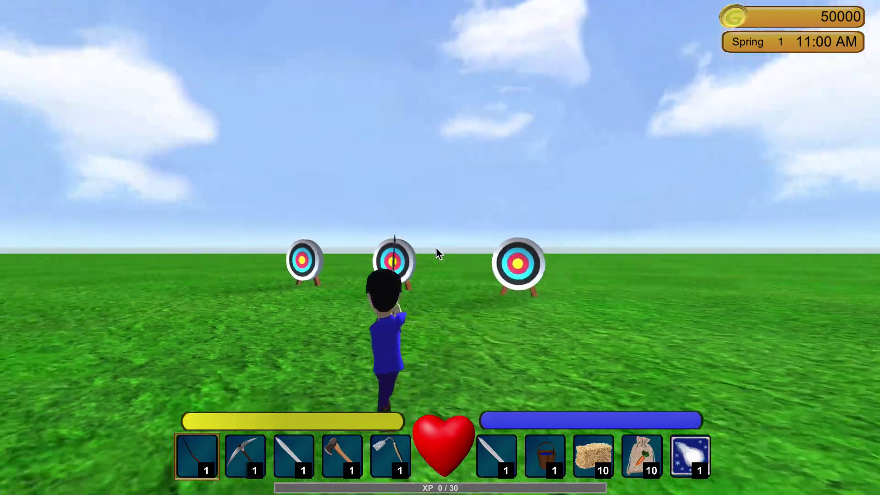
pyautogui.press('d')
pyautogui.press('w')
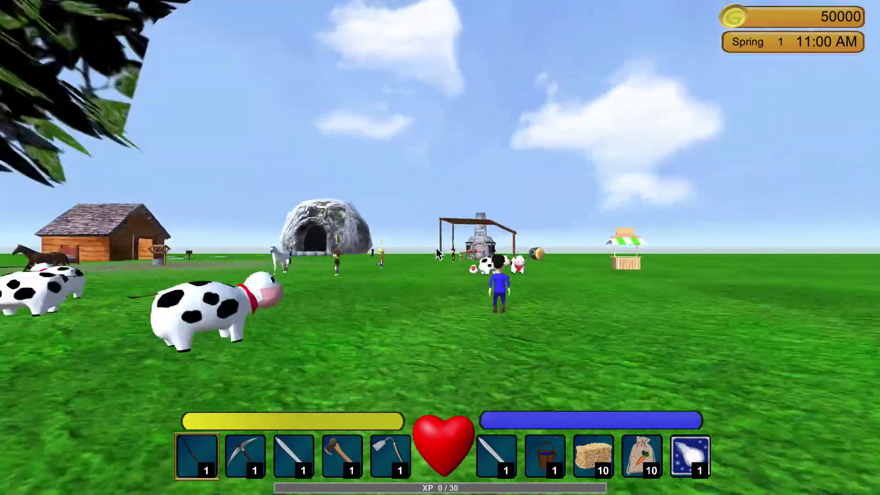
pyautogui.press('d')
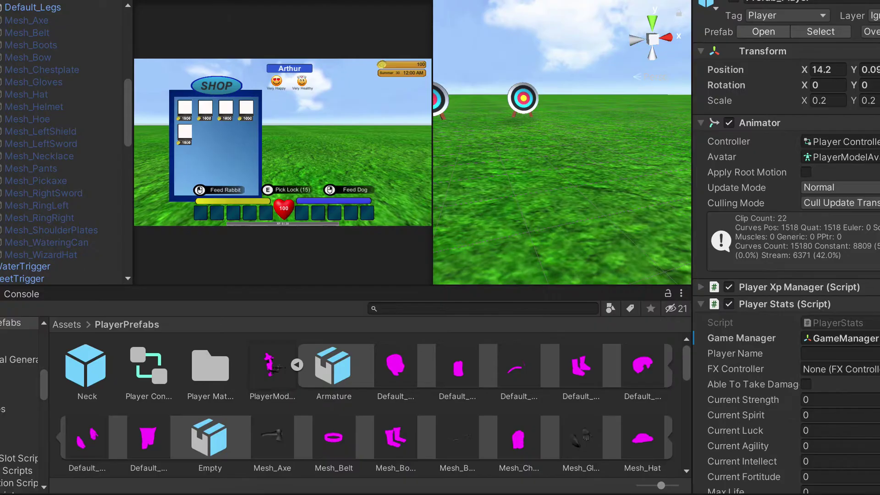
# Switch to the code editor and examine the Bow condition in InstantiateRightHandActiveItemOrSpell in ActionSlotsManager.cs.
pyautogui.click(487, 493)
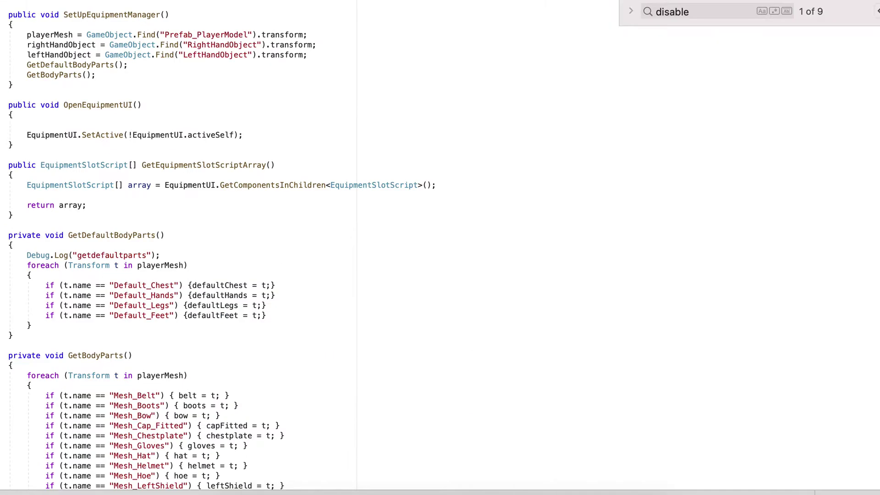
pyautogui.click(94, 7)
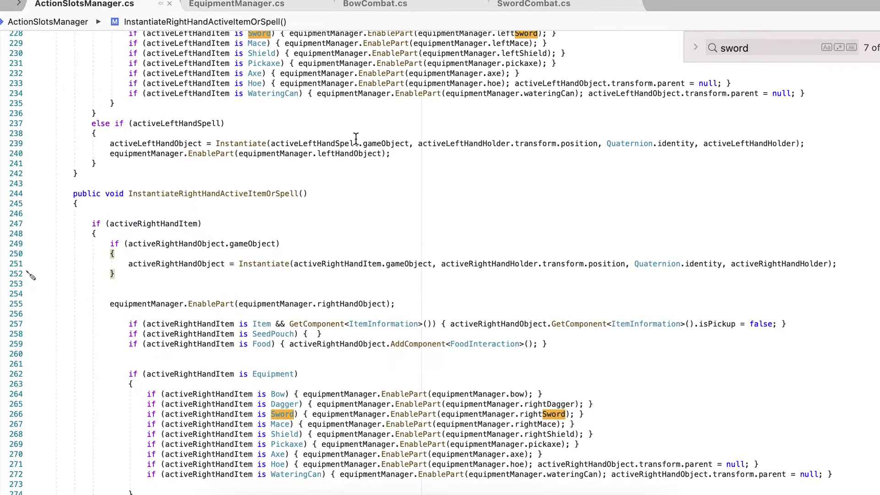
pyautogui.scroll(-1, 356, 139)
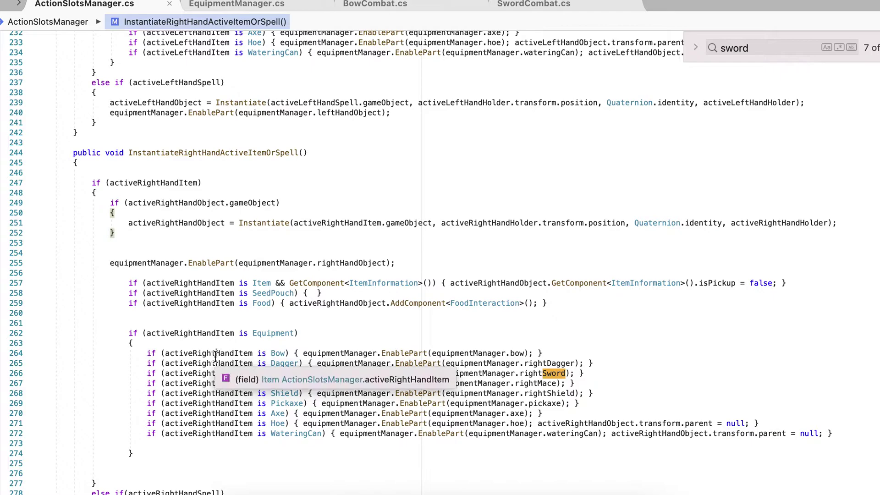
pyautogui.tripleClick(215, 353)
pyautogui.scroll(5, 374, 316)
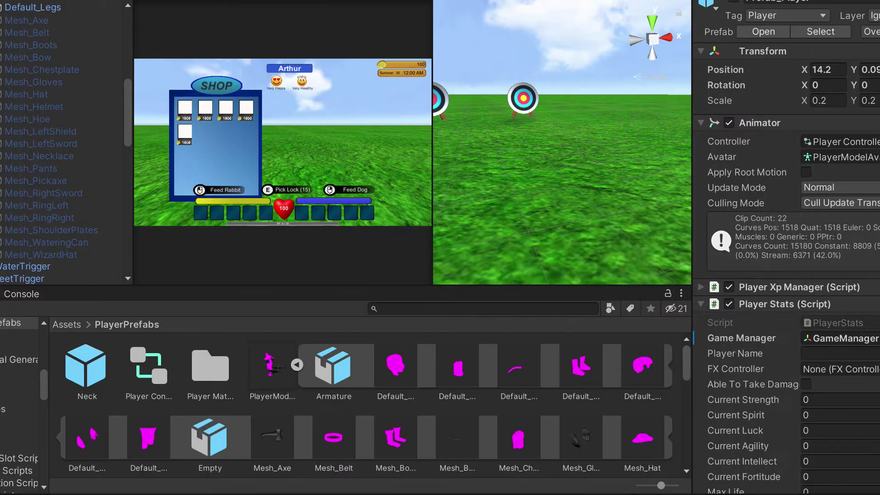
# Switch back to Unity and select Mesh_Bow in the hierarchy.
pyautogui.click(30, 132)
pyautogui.click(53, 58)
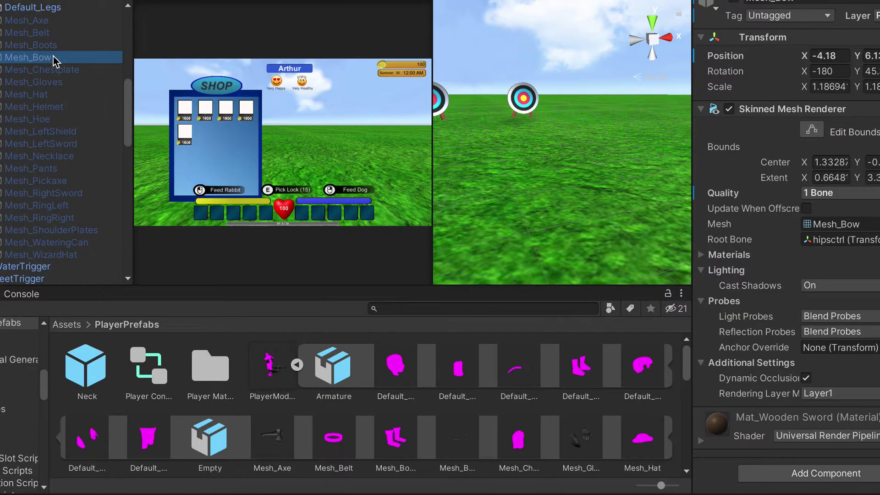
# Frame Mesh_Bow in the scene and toggle its active state on and off to check the bow on the character.
pyautogui.press('f')
pyautogui.scroll(6, 584, 171)
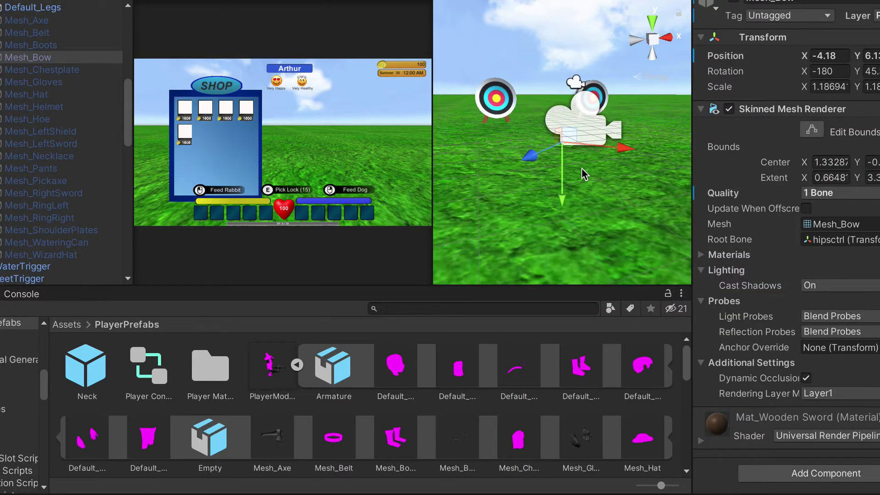
pyautogui.click(735, 1)
pyautogui.click(735, 2)
pyautogui.click(735, 1)
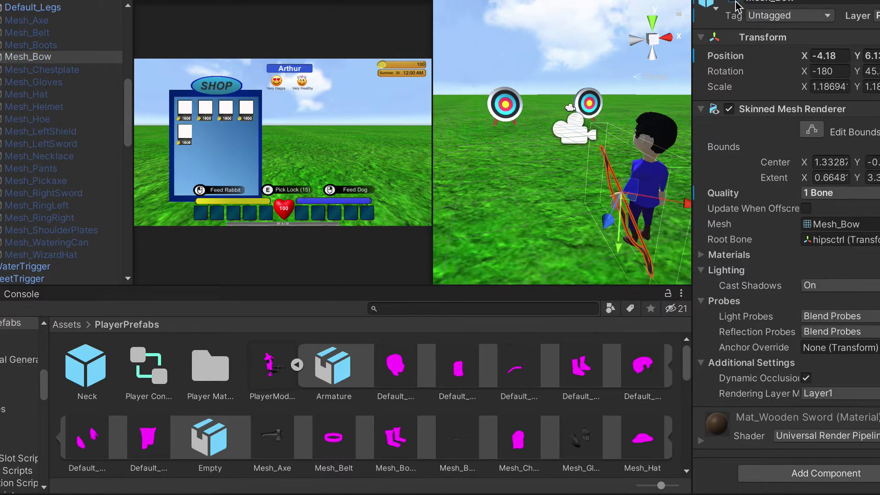
pyautogui.click(735, 2)
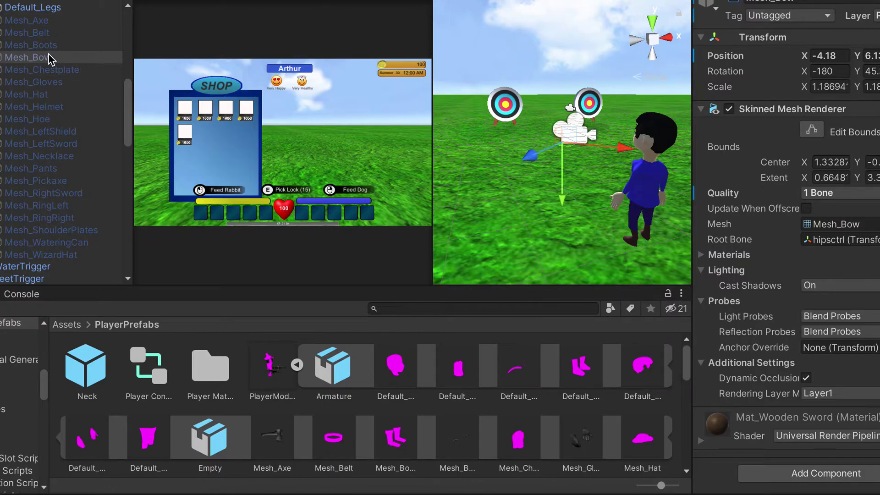
pyautogui.scroll(2, 51, 137)
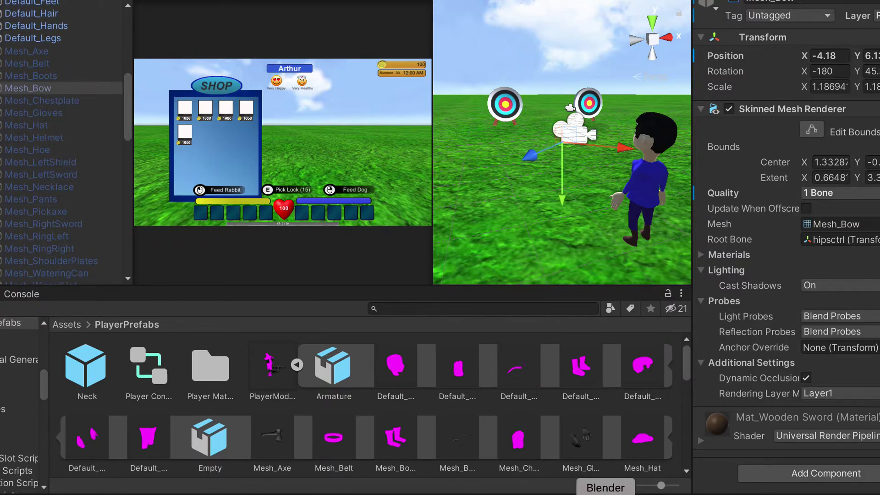
# Switch to Blender and hide the Mesh_Bow object.
pyautogui.click(605, 488)
pyautogui.scroll(-1, 804, 135)
pyautogui.scroll(-5, 806, 134)
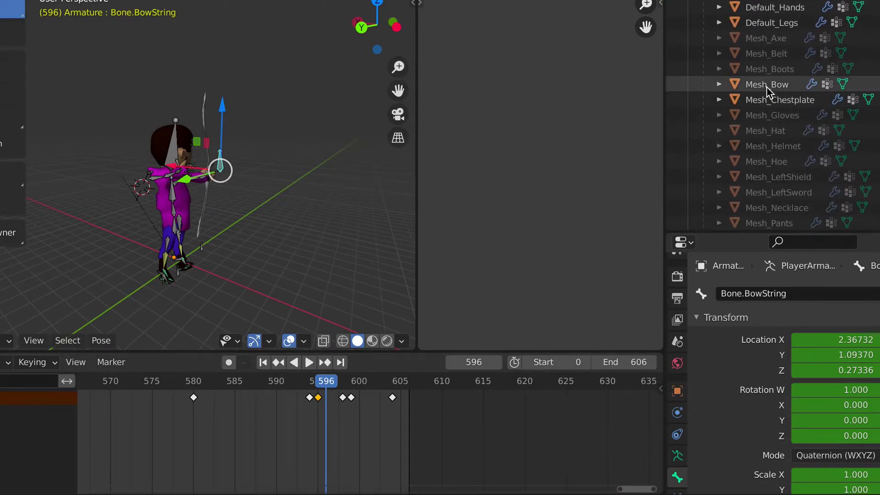
pyautogui.click(797, 84)
pyautogui.press('h')
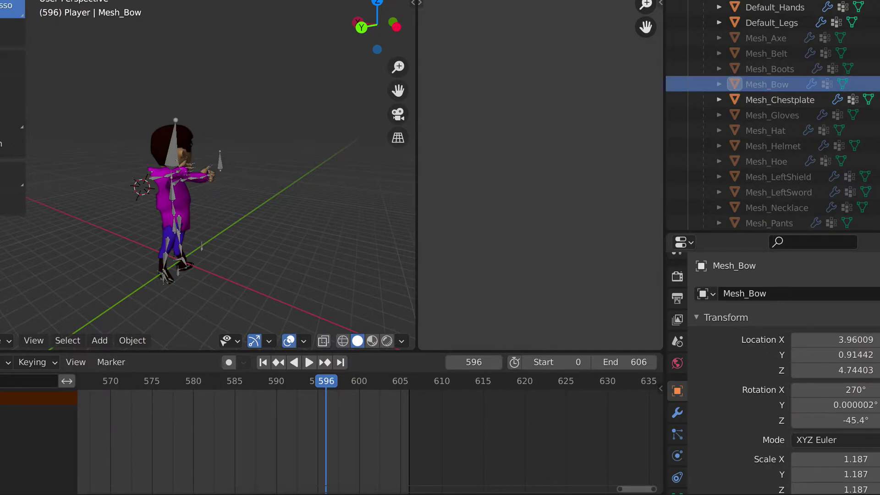
# Switch to the code editor and examine the class declaration, fields and Start method in BowCombat.cs.
pyautogui.click(481, 488)
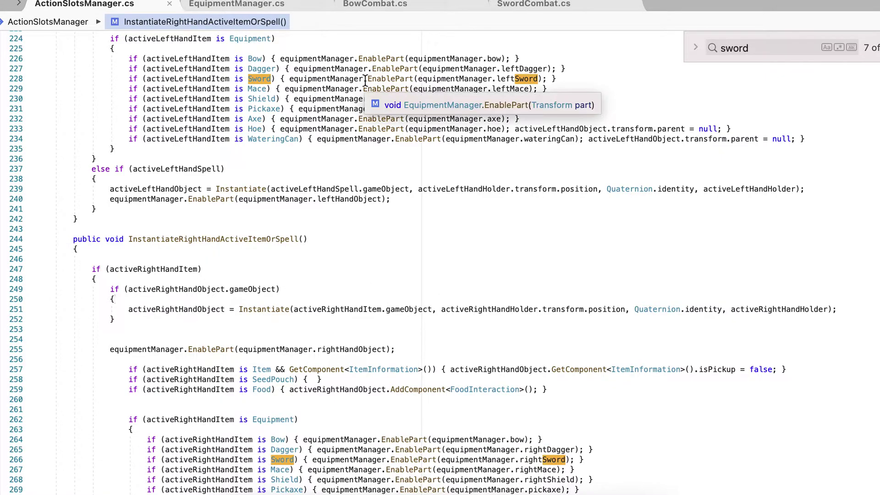
pyautogui.click(368, 4)
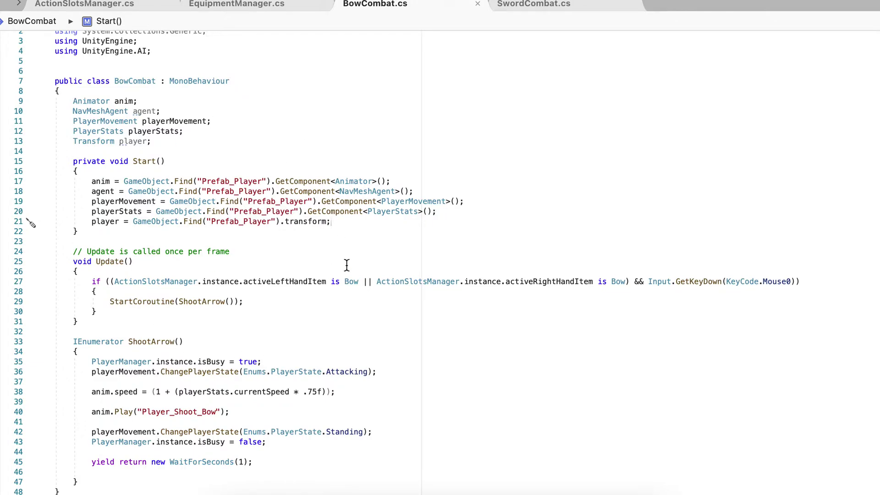
pyautogui.scroll(-3, 345, 264)
pyautogui.scroll(3, 148, 245)
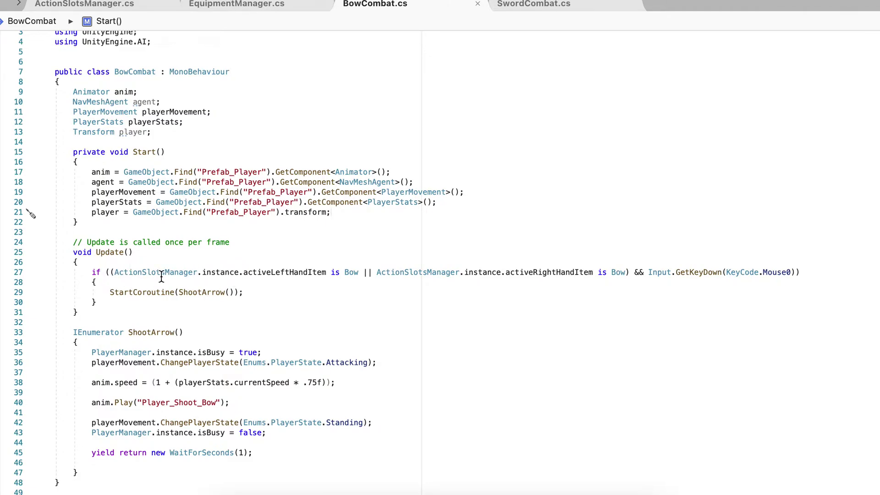
pyautogui.scroll(1, 217, 217)
pyautogui.click(127, 92)
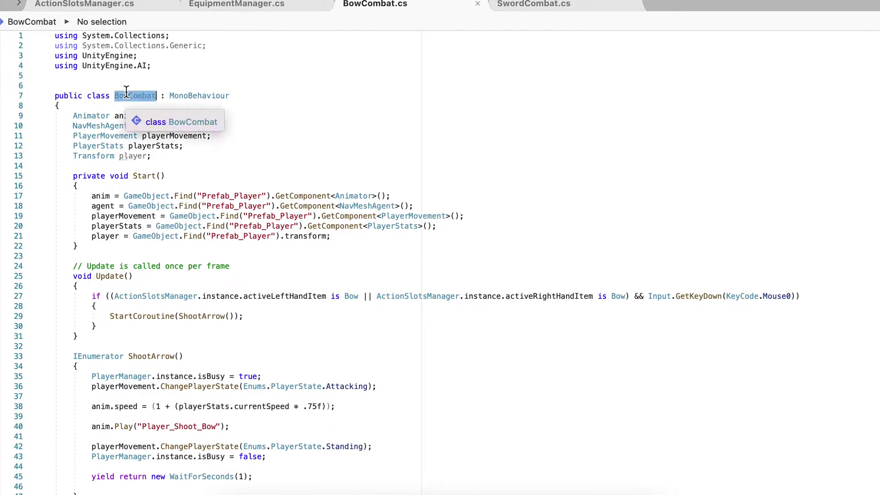
pyautogui.click(306, 146)
pyautogui.scroll(-3, 307, 146)
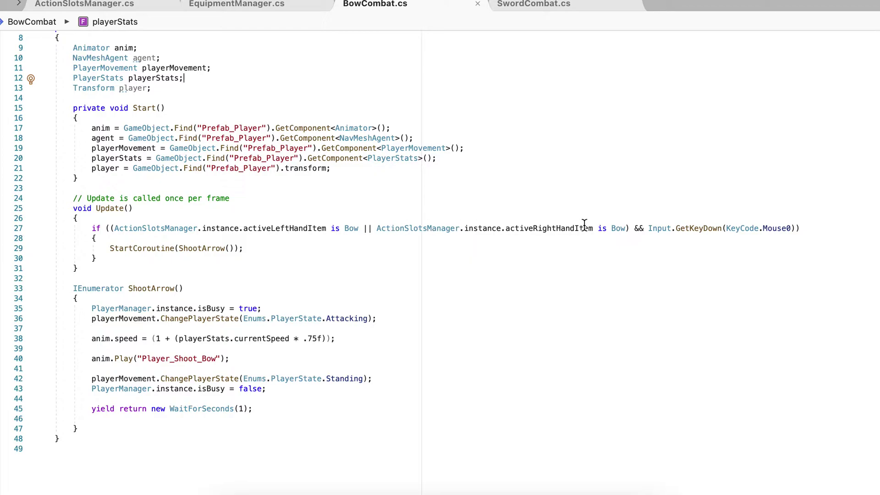
# Examine the Update condition in BowCombat.cs that checks for a Bow and KeyCode.Mouse0 before starting the ShootArrow coroutine.
pyautogui.doubleClick(699, 228)
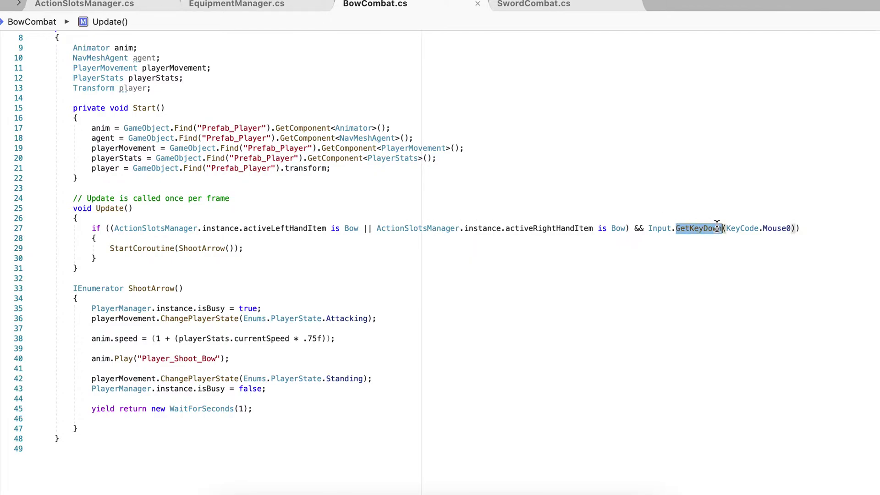
pyautogui.click(758, 229)
pyautogui.click(728, 259)
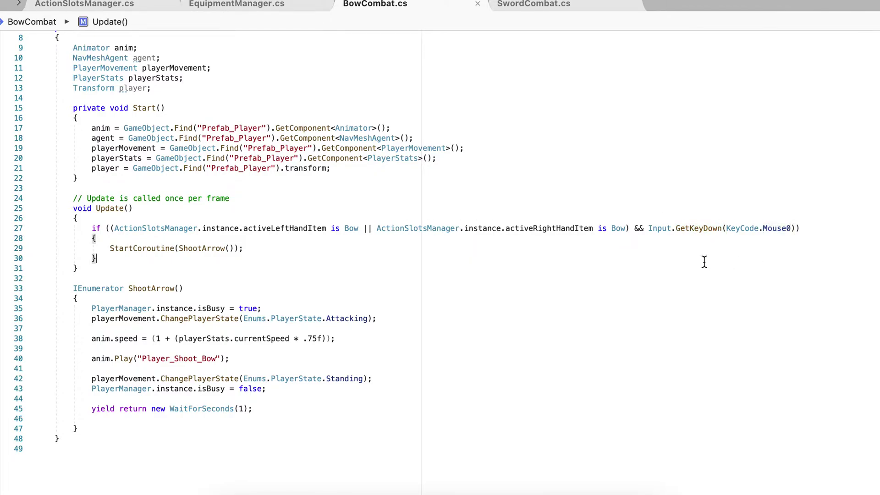
pyautogui.doubleClick(162, 249)
pyautogui.doubleClick(197, 248)
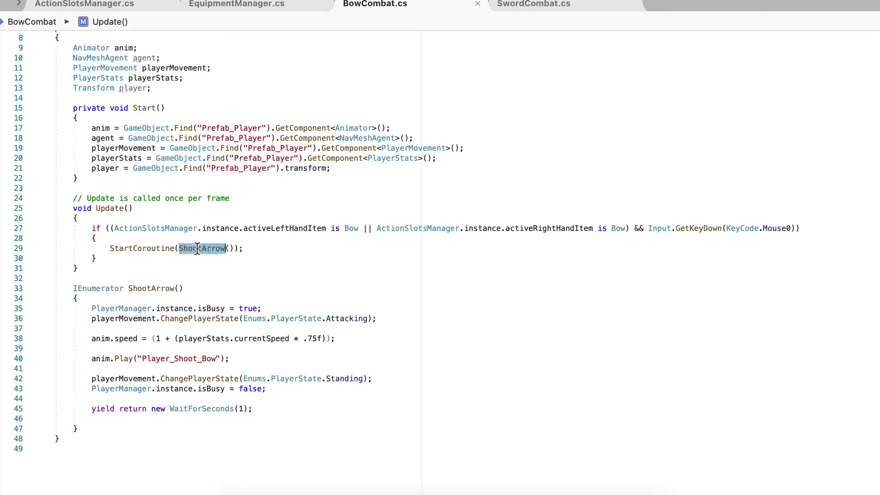
# Examine the player state changes in the ShootArrow coroutine and remove the stray letter after its opening brace.
pyautogui.click(175, 322)
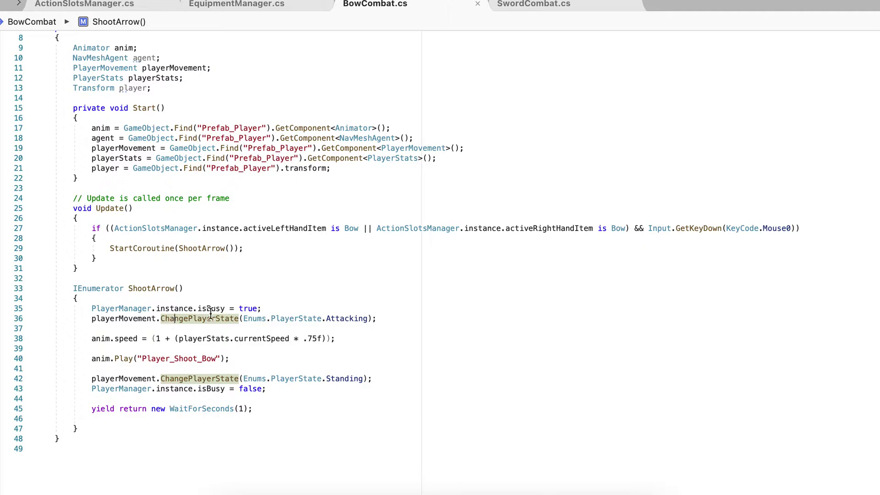
pyautogui.click(336, 295)
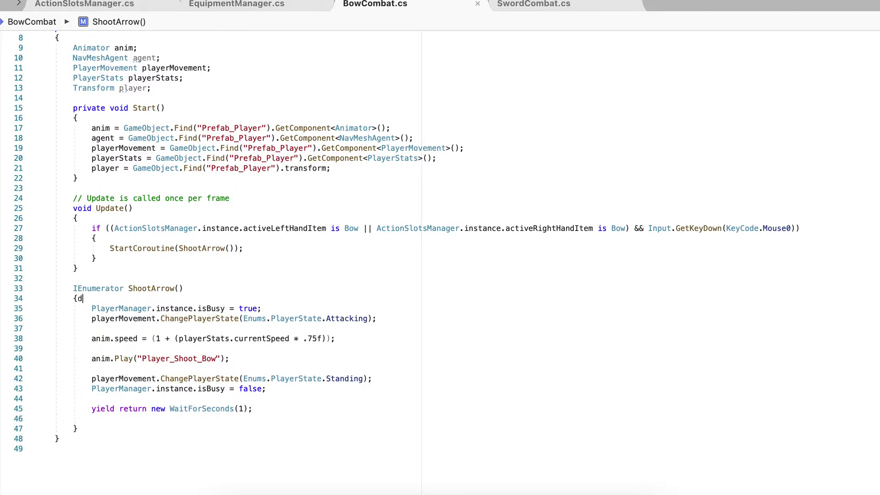
pyautogui.press('BackSpace')
pyautogui.click(373, 280)
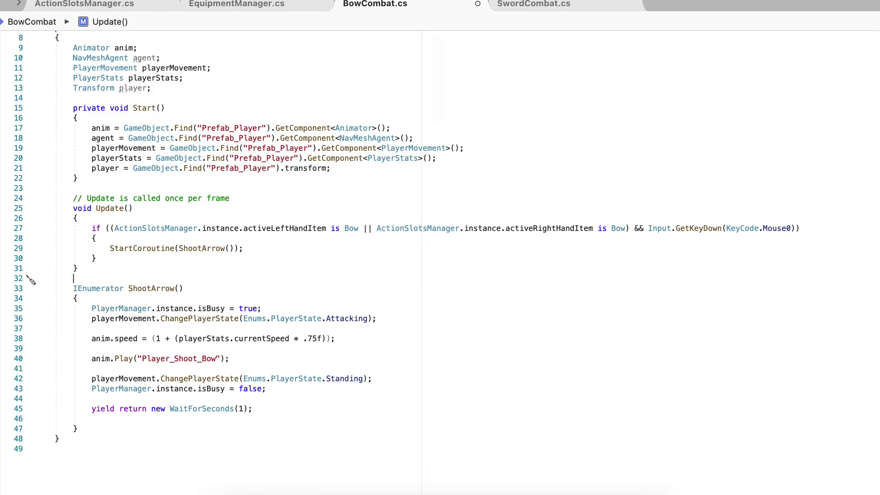
# Examine the Bow DisablePart line in UnequipRightHandItemOrSpell in ActionSlotsManager.cs, then return to BowCombat.cs.
pyautogui.click(227, 5)
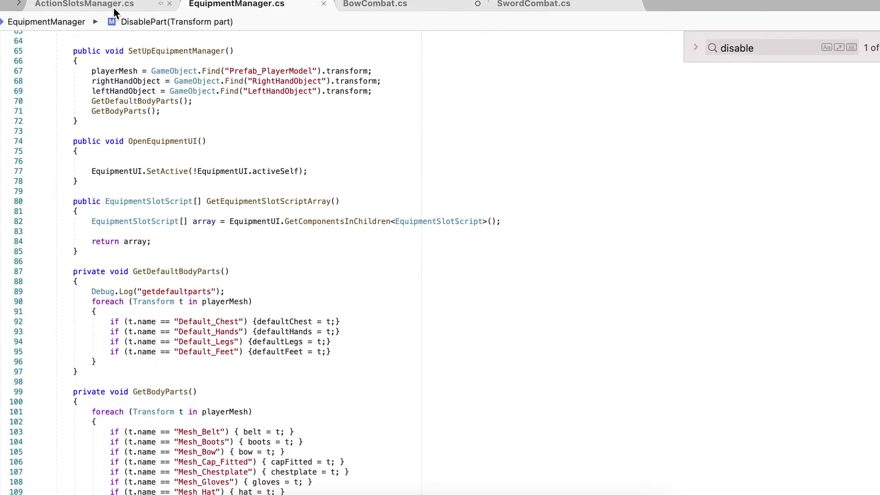
pyautogui.click(114, 5)
pyautogui.scroll(10, 336, 213)
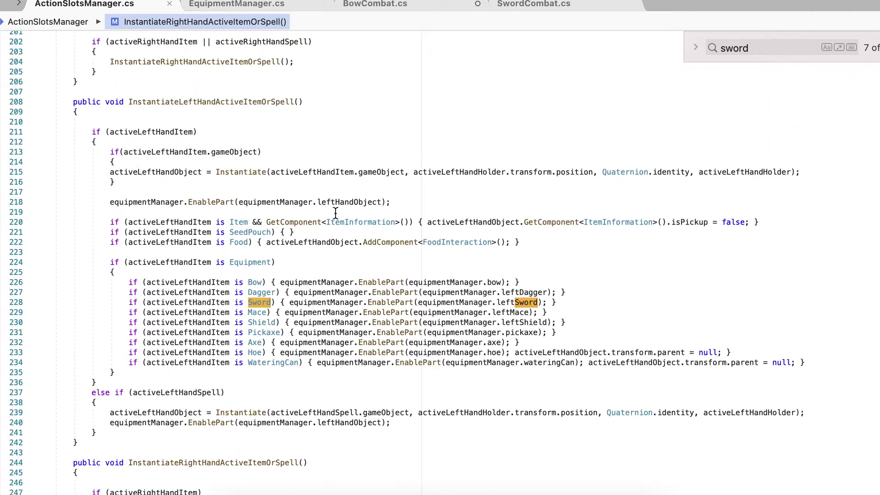
pyautogui.scroll(12, 336, 214)
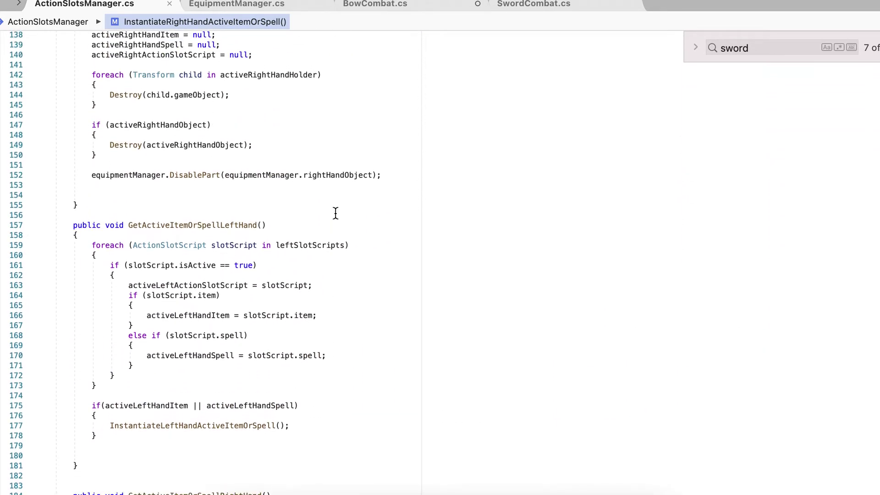
pyautogui.scroll(1, 335, 213)
pyautogui.click(310, 196)
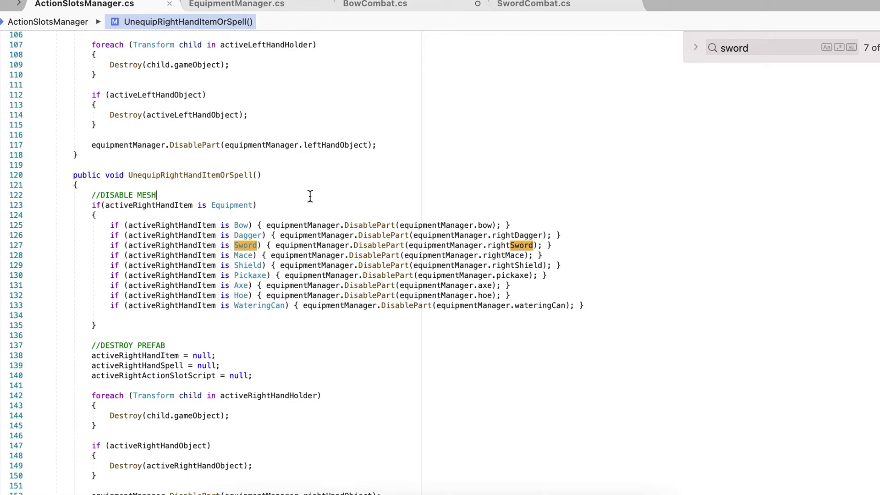
pyautogui.doubleClick(203, 175)
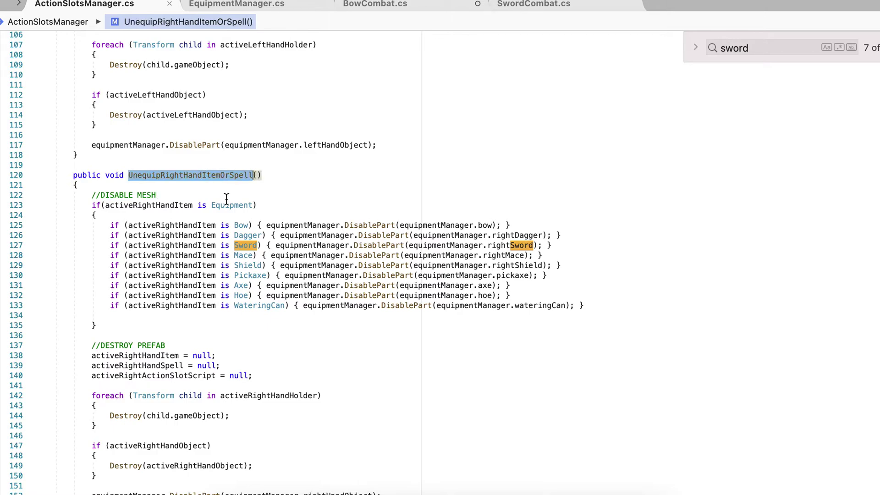
pyautogui.doubleClick(241, 226)
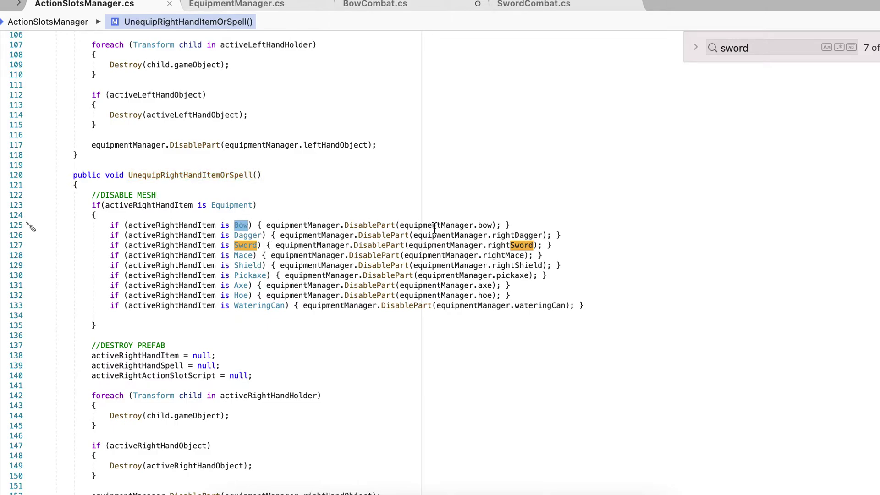
pyautogui.doubleClick(378, 225)
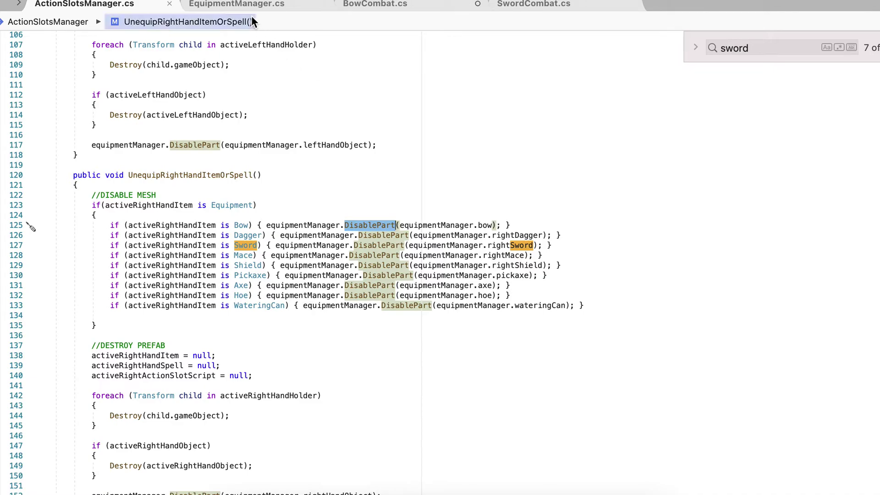
pyautogui.click(376, 5)
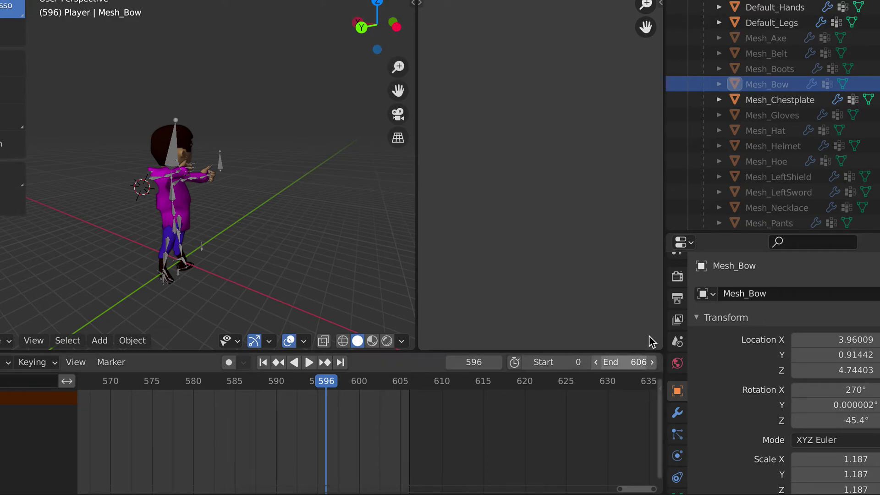
# Switch to Blender, unhide Mesh_Bow and play the bow-shooting animation, stopping at frame 580 to view the pose from the other side.
pyautogui.click(878, 84)
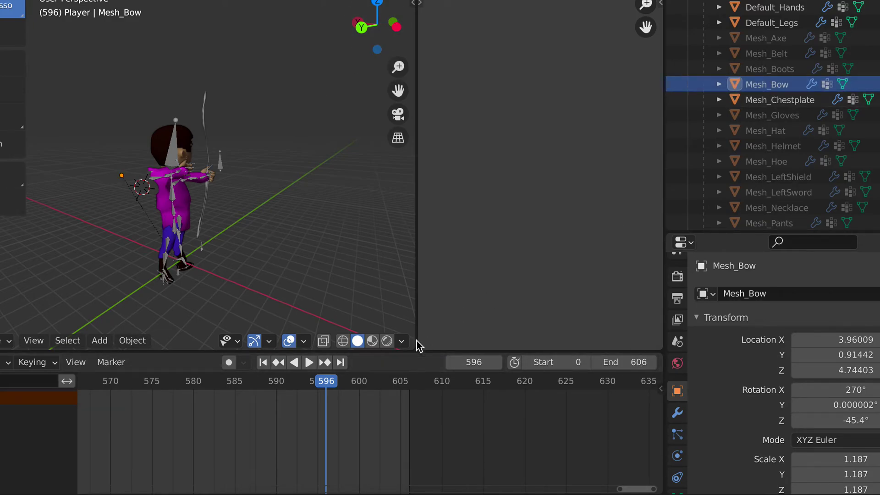
pyautogui.click(309, 363)
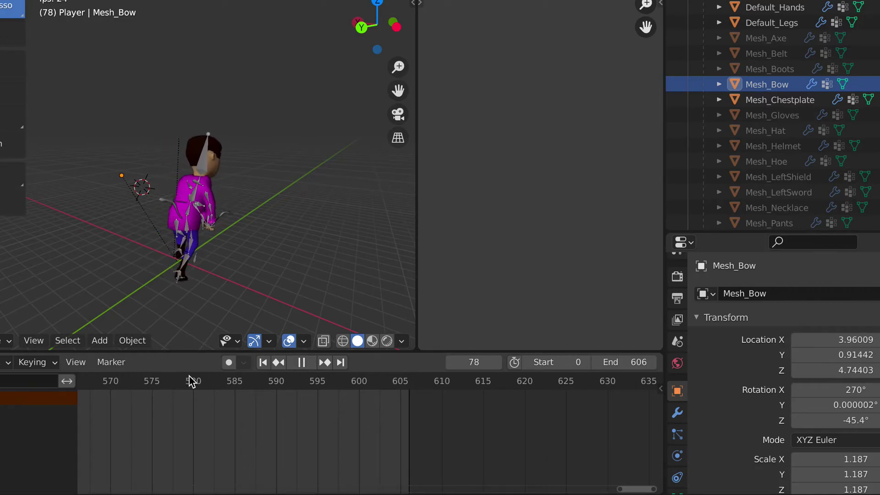
pyautogui.click(243, 381)
pyautogui.click(239, 381)
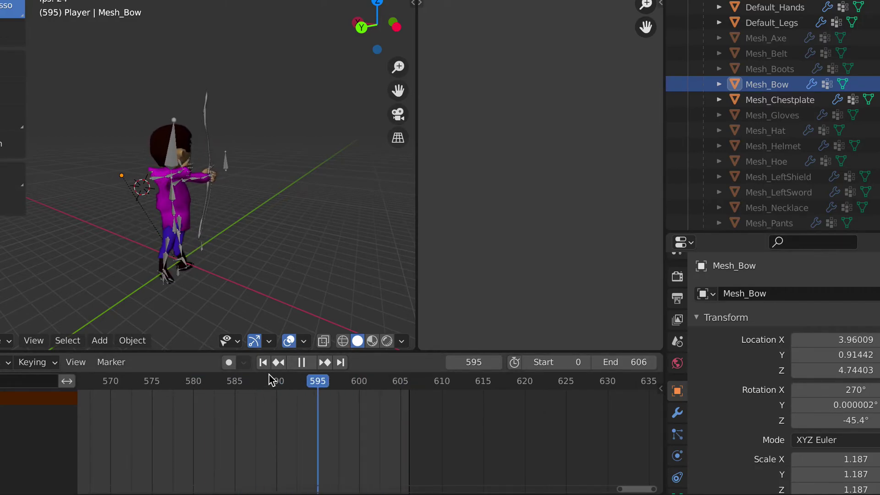
pyautogui.click(301, 363)
pyautogui.click(194, 381)
pyautogui.moveTo(309, 253); pyautogui.dragTo(188, 244, button='middle')
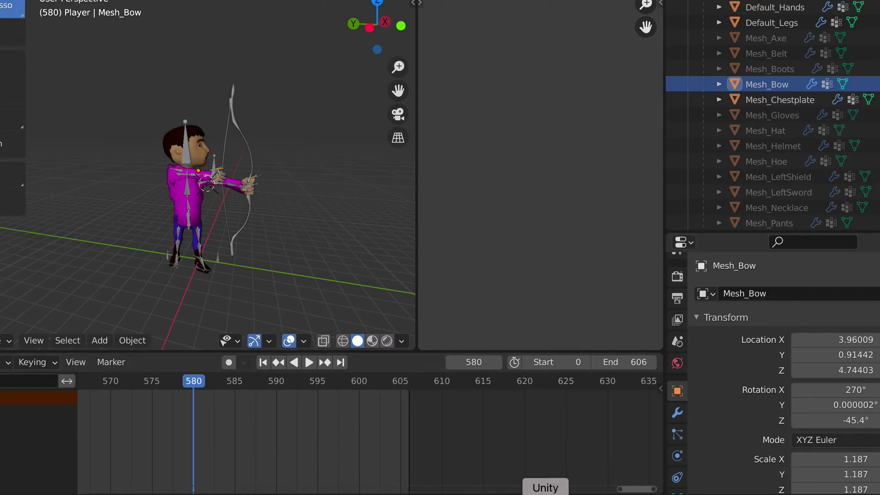
# Switch back to Unity, select Prefab_PlayerModel and locate its Animator's avatar asset in the project.
pyautogui.click(545, 493)
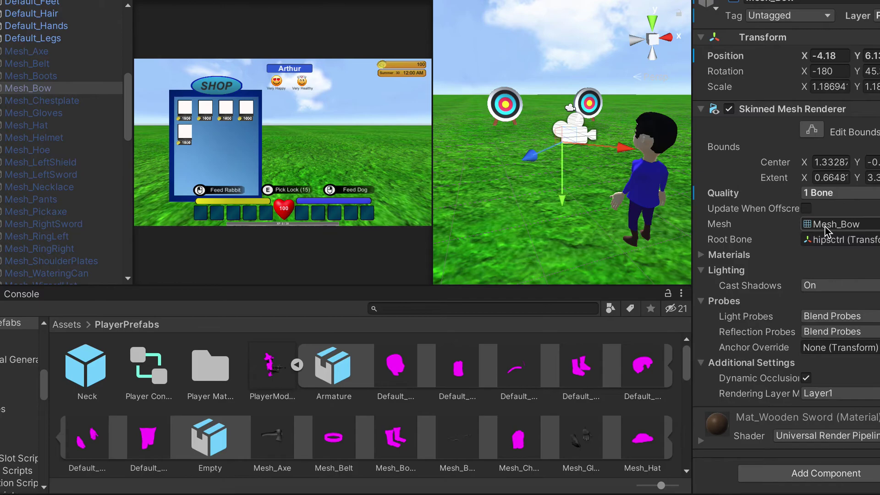
pyautogui.scroll(6, 78, 106)
pyautogui.click(61, 123)
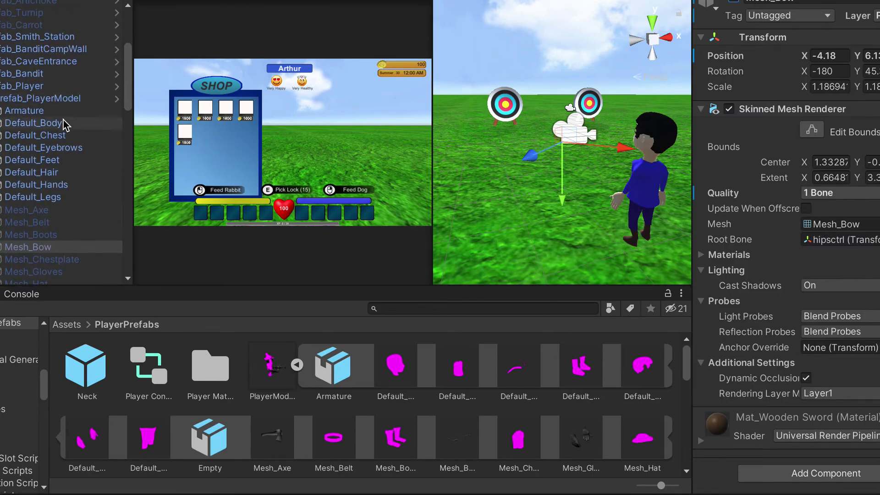
pyautogui.click(59, 98)
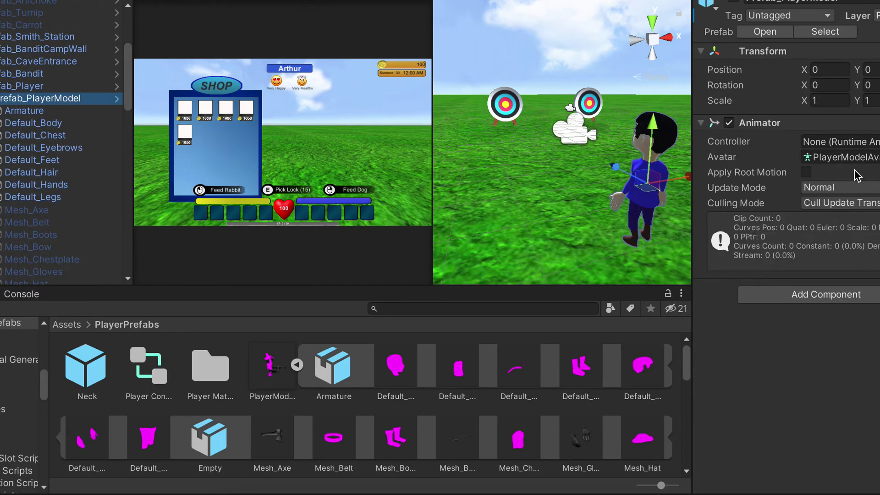
pyautogui.click(844, 157)
# Select Prefab_Player, locate its Player Controller asset and show the controller's animation state graph.
pyautogui.click(36, 86)
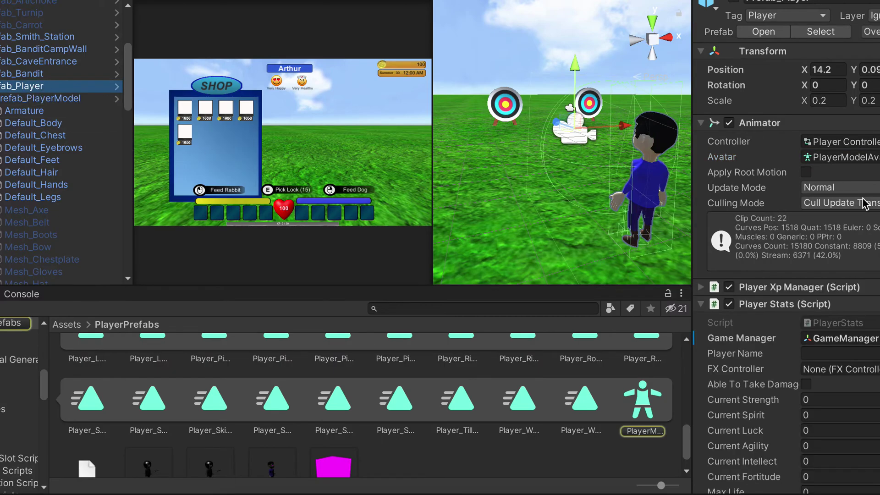
pyautogui.click(839, 142)
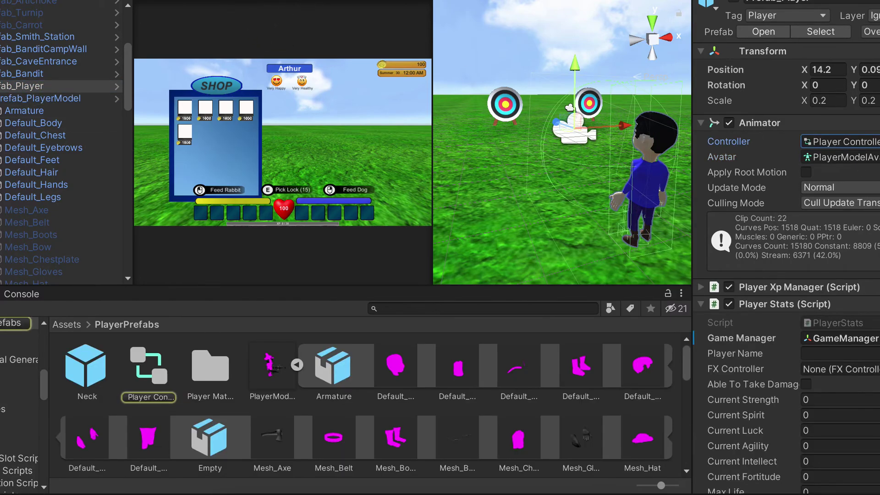
pyautogui.click(211, 1)
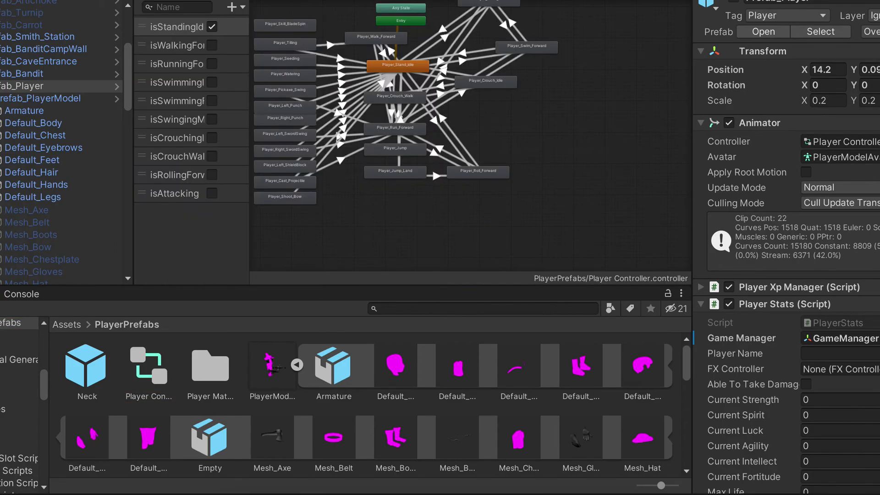
pyautogui.moveTo(505, 120); pyautogui.dragTo(535, 144, button='middle')
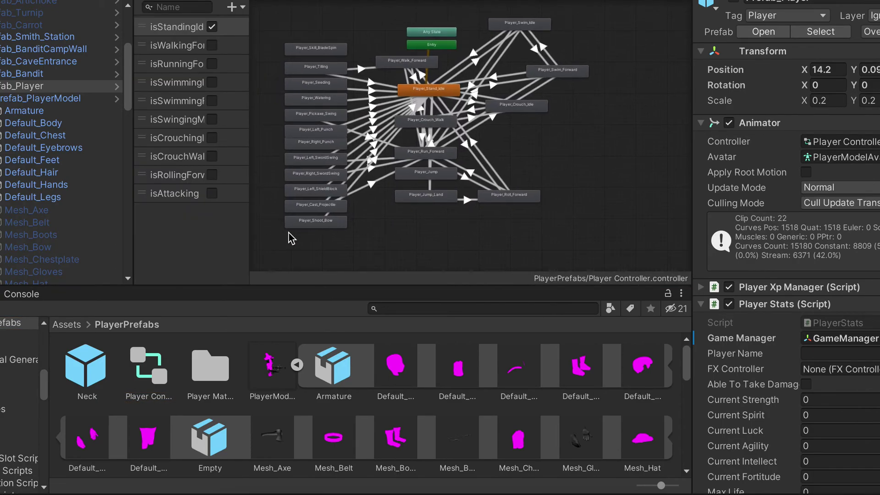
# Inspect the Player_Shoot_Bow state and play the preview of its transition to Player_Stand_Idle, viewing the character from behind.
pyautogui.click(323, 222)
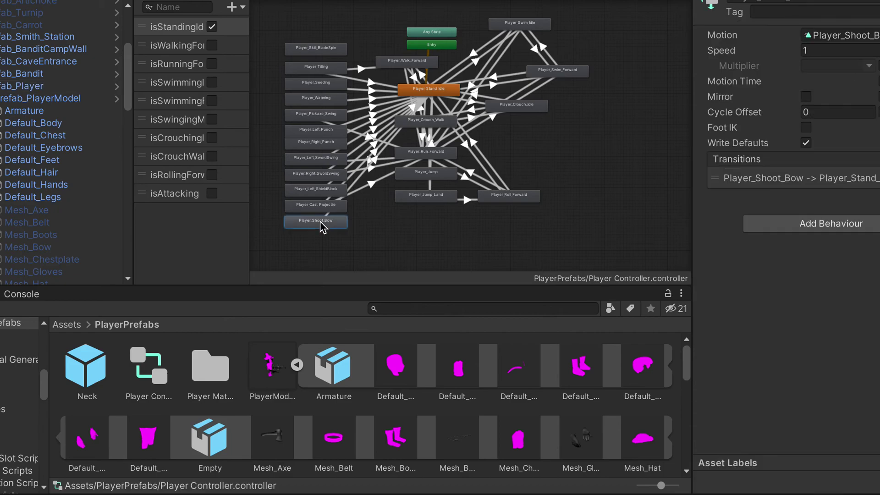
pyautogui.click(357, 184)
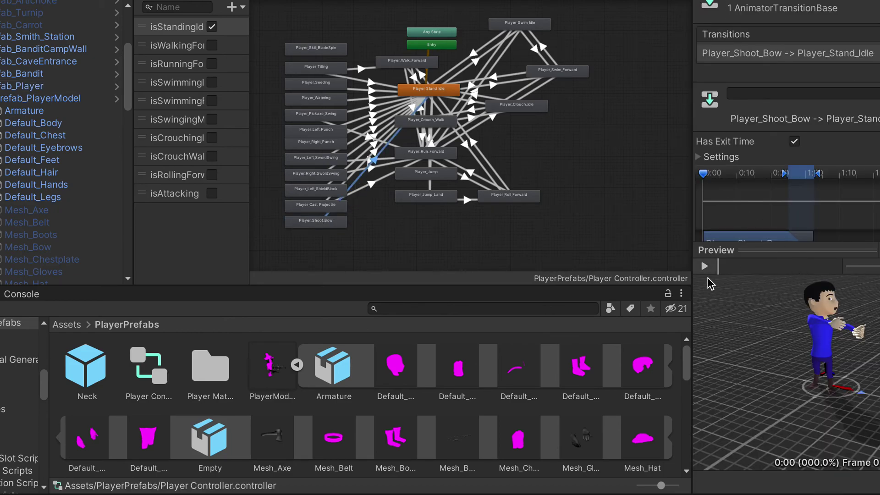
pyautogui.click(705, 266)
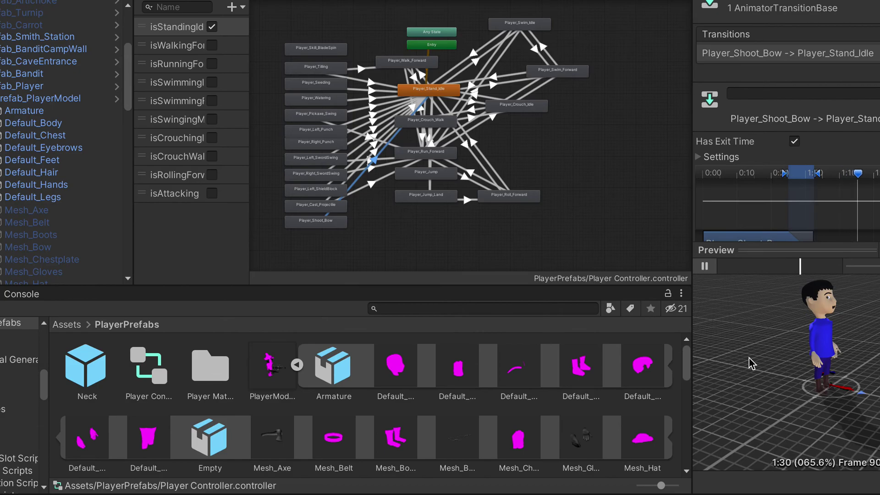
pyautogui.moveTo(749, 359); pyautogui.dragTo(811, 374, button='right')
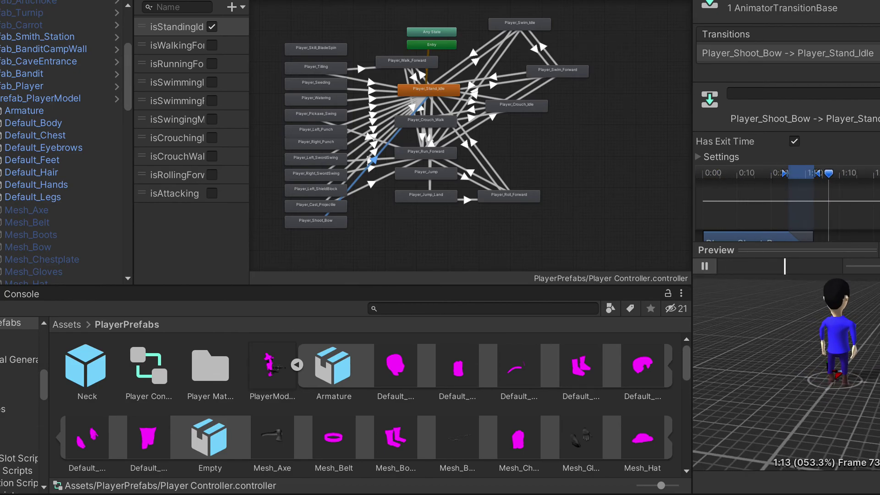